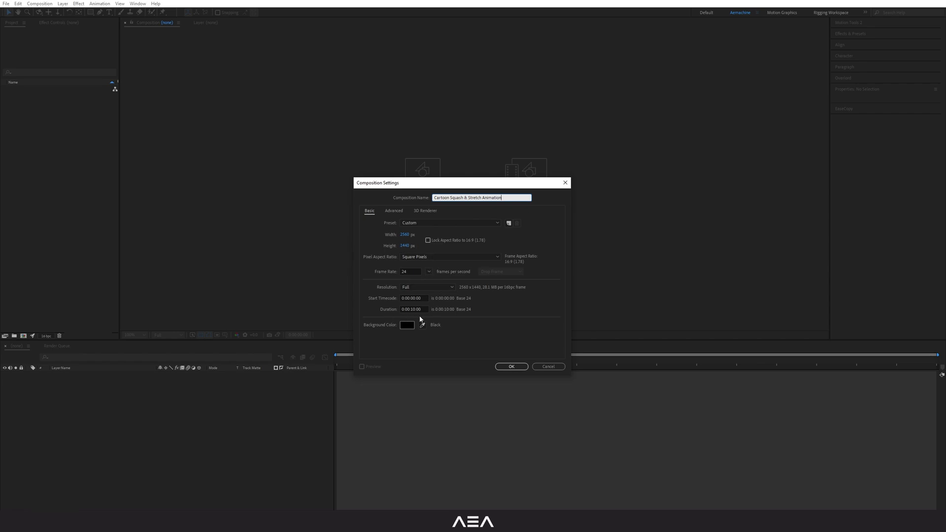
- Create the 2560 x 1440, 24 fps composition and add a full-size solid named BG in light blue ADD8E6
left_click(511, 366)
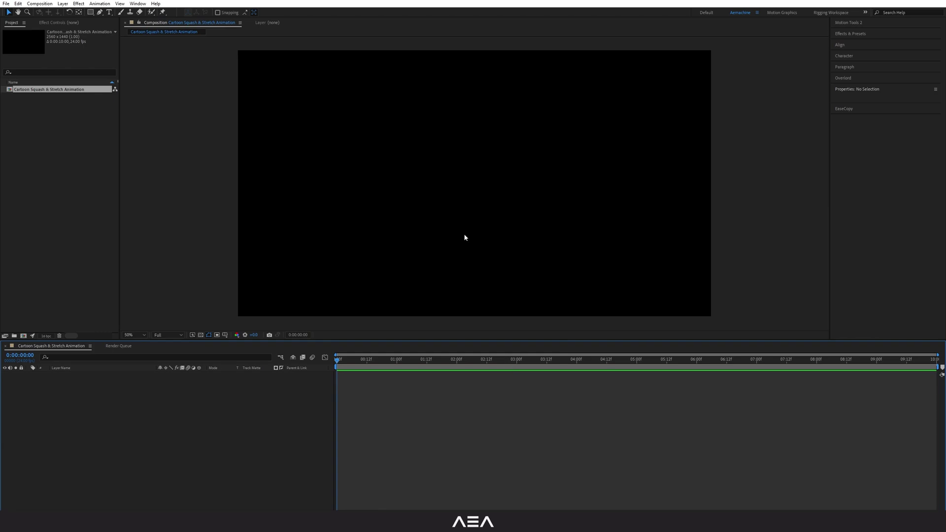
right_click(143, 429)
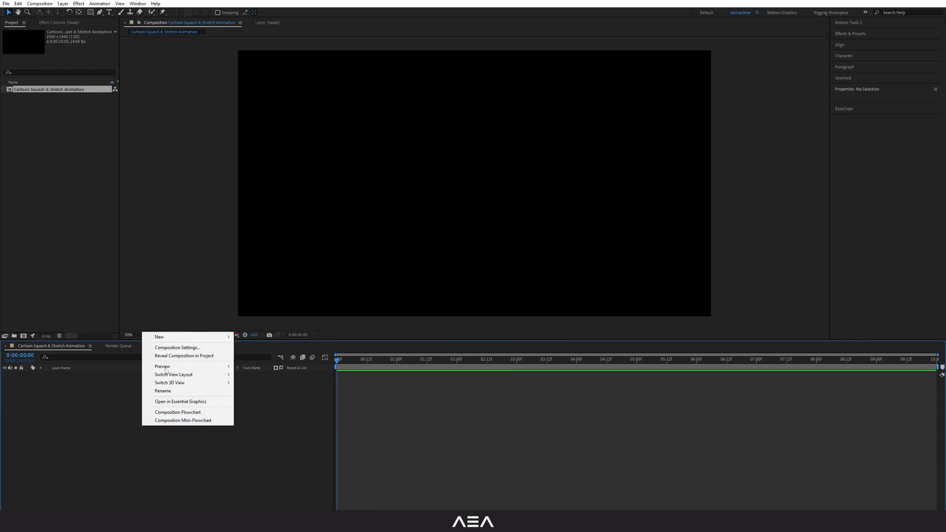
mouse_move(166, 338)
left_click(261, 357)
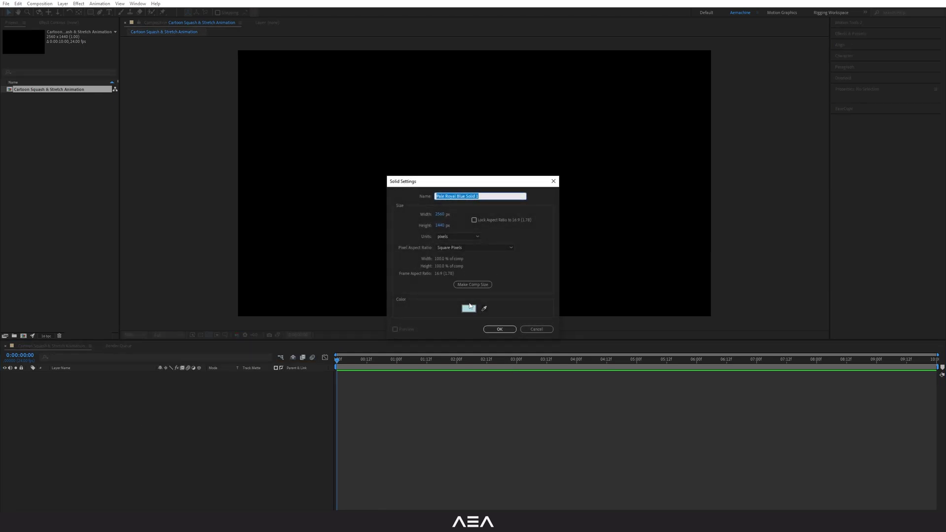
left_click(468, 306)
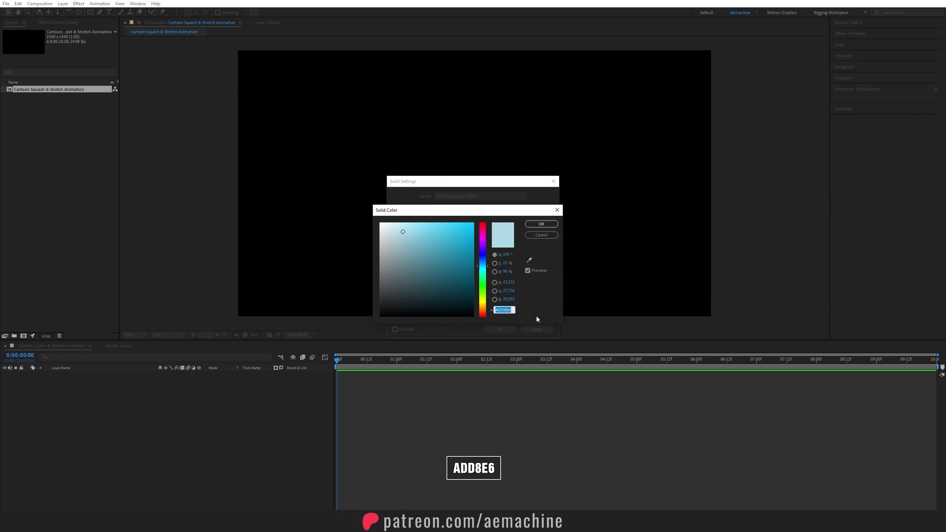
left_click(539, 225)
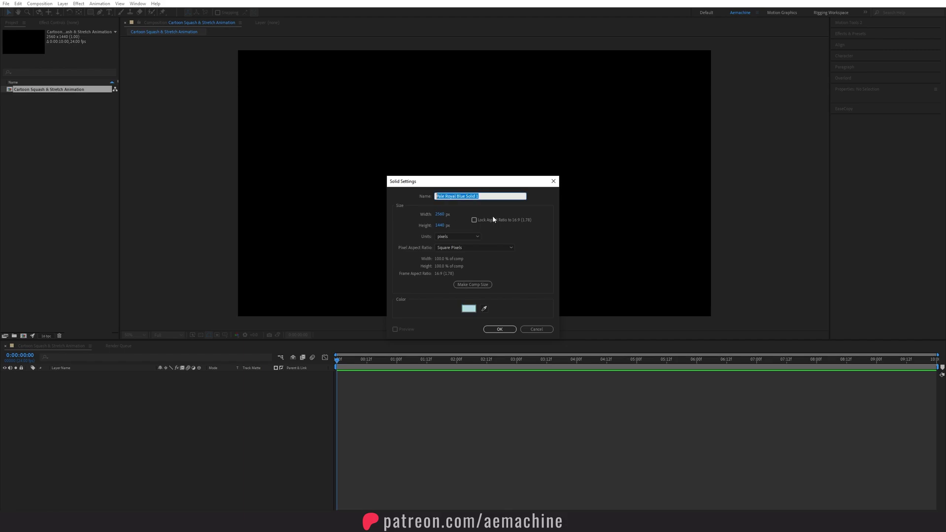
type("BG")
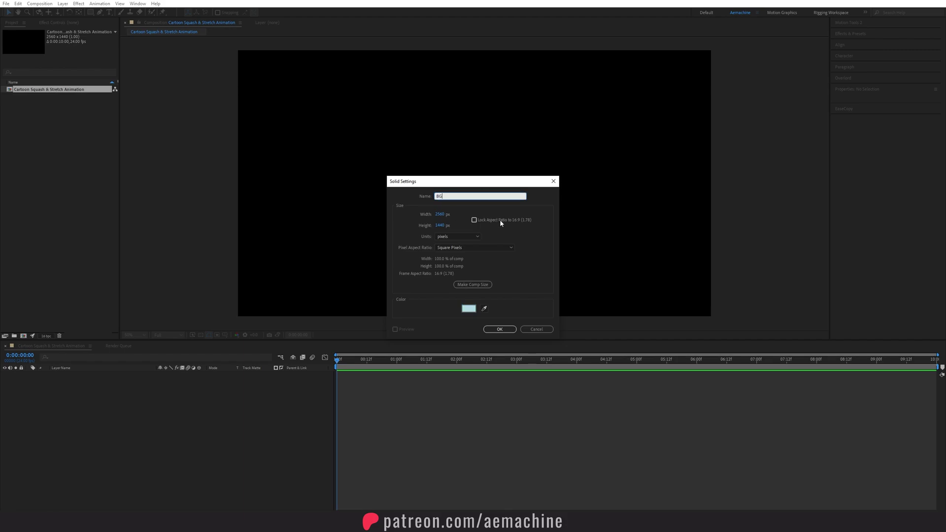
left_click(499, 329)
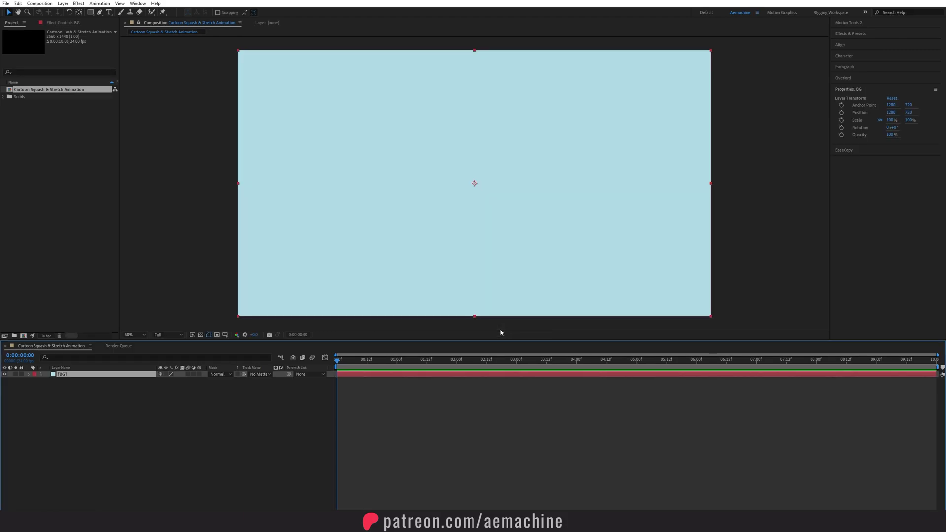
- Add a text layer reading CARTOON and move it near the middle of the composition
left_click(108, 14)
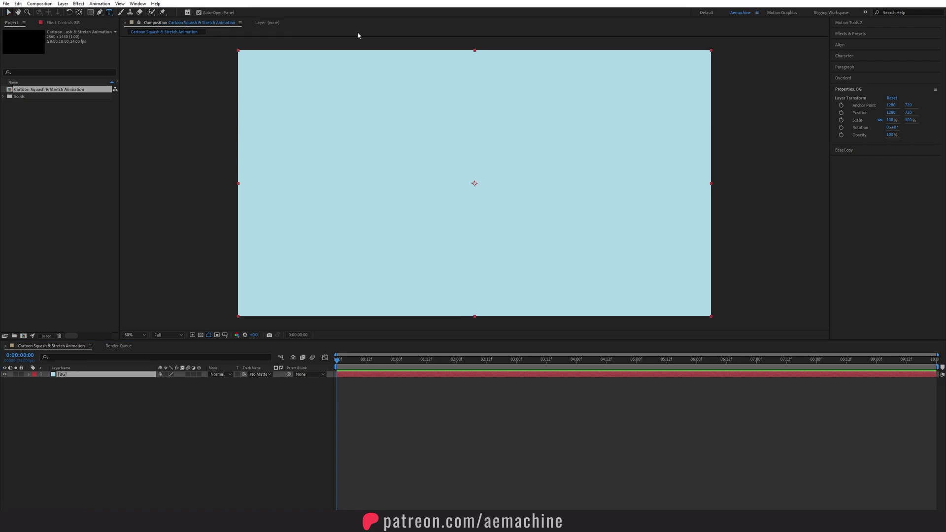
left_click(382, 192)
type("CARTOON")
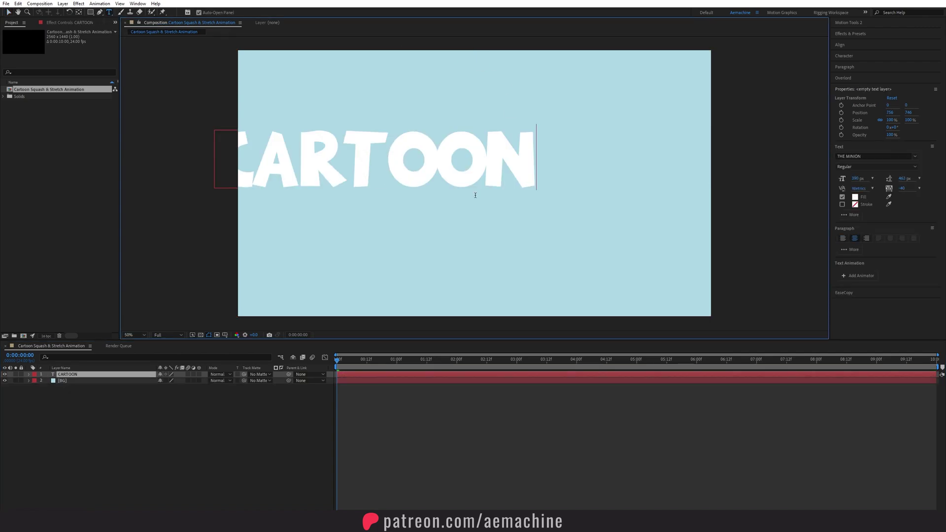
left_click(8, 12)
left_click_drag(406, 148, 474, 168)
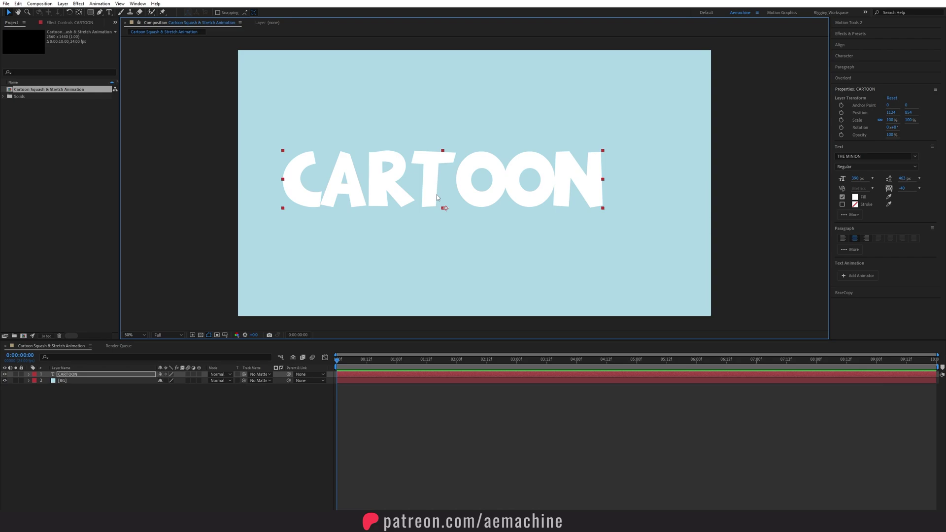
left_click_drag(449, 189, 466, 190)
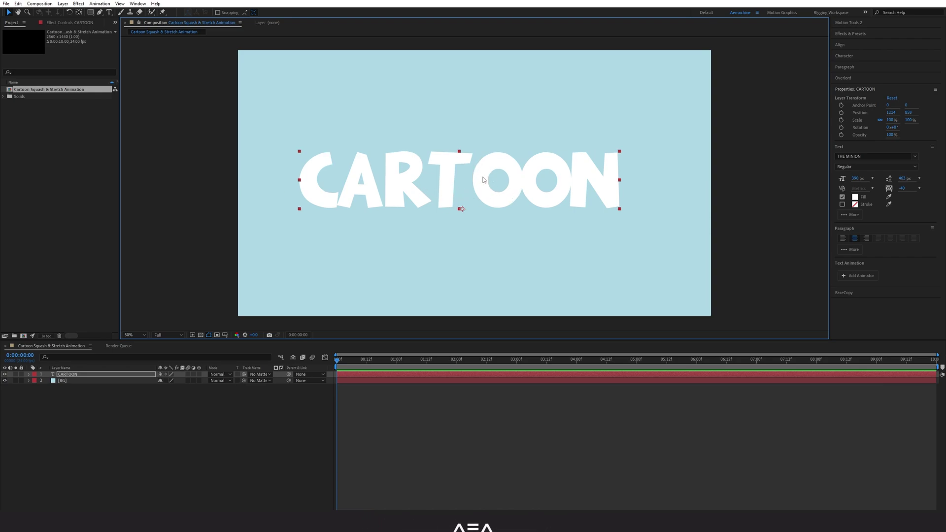
- Tighten the kerning between the letters of the CARTOON text, including between R and T and between T and O
double_click(481, 178)
left_click(473, 179)
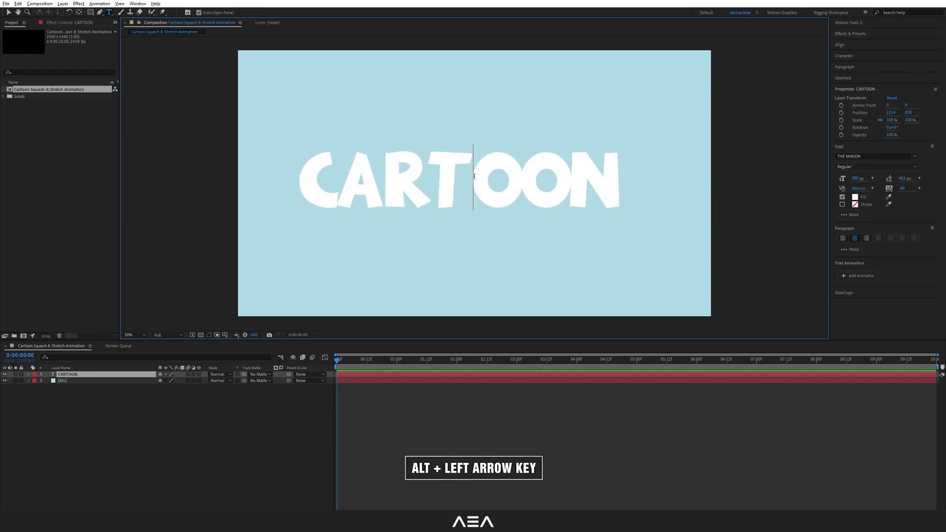
key("alt+Left")
key("alt+Left")
key("alt+Left")
key("alt+Left")
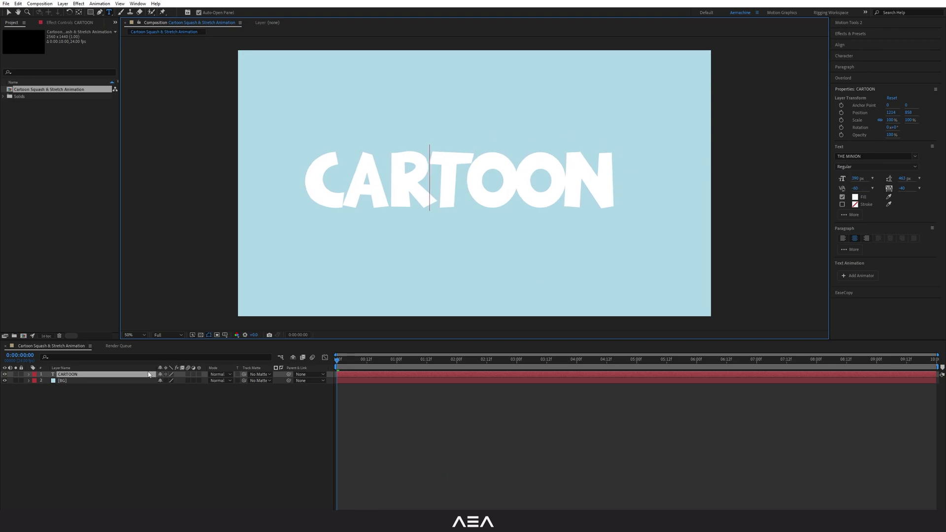
left_click(175, 435)
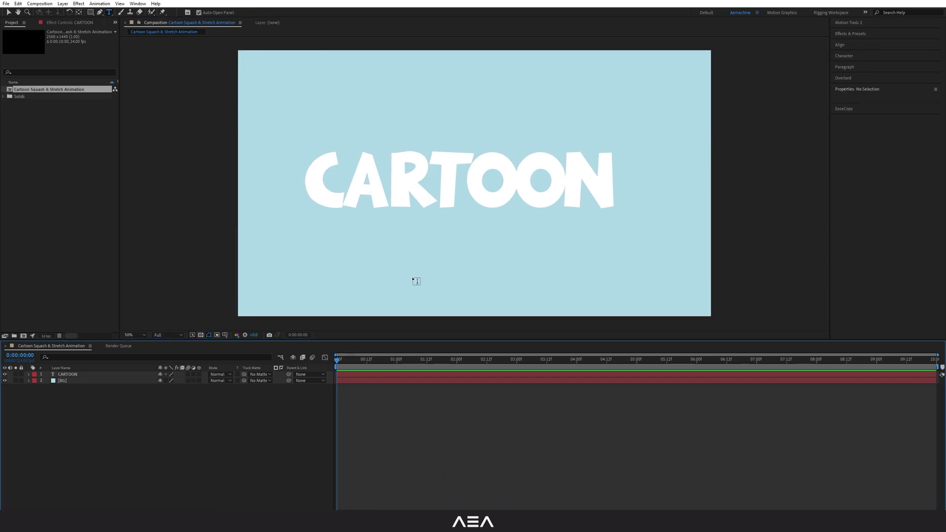
- Move the CARTOON layer's anchor point to the bottom centre of the text with the Pan Behind tool
left_click(67, 374)
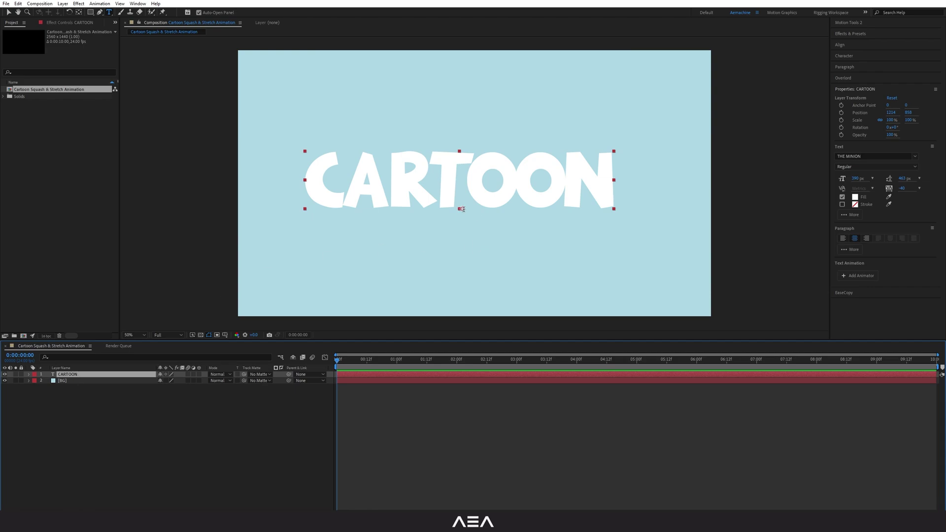
left_click(79, 12)
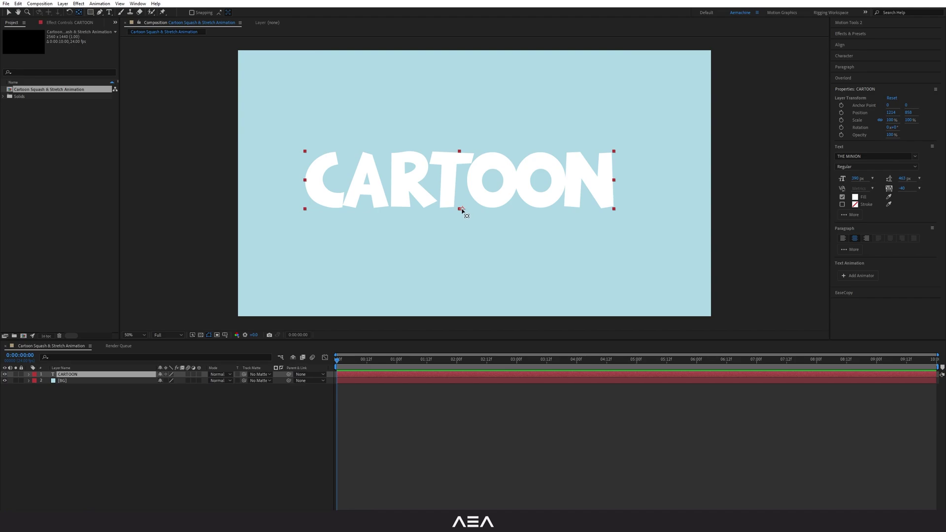
mouse_move(461, 209)
left_mouse_down()
mouse_move(546, 168)
mouse_move(498, 181)
mouse_move(462, 210)
mouse_move(477, 197)
mouse_move(453, 199)
mouse_move(460, 209)
mouse_move(582, 199)
mouse_move(615, 209)
mouse_move(612, 182)
mouse_move(459, 209)
left_mouse_up()
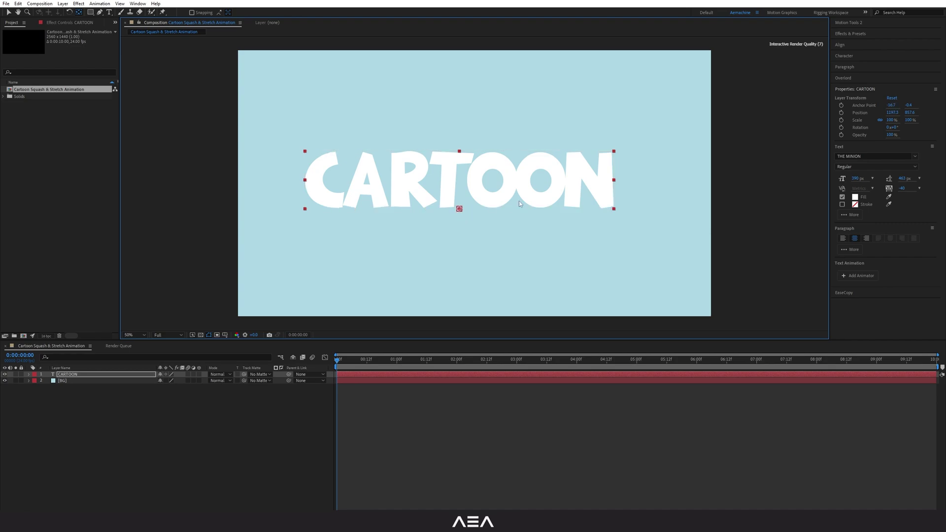
left_click(56, 384)
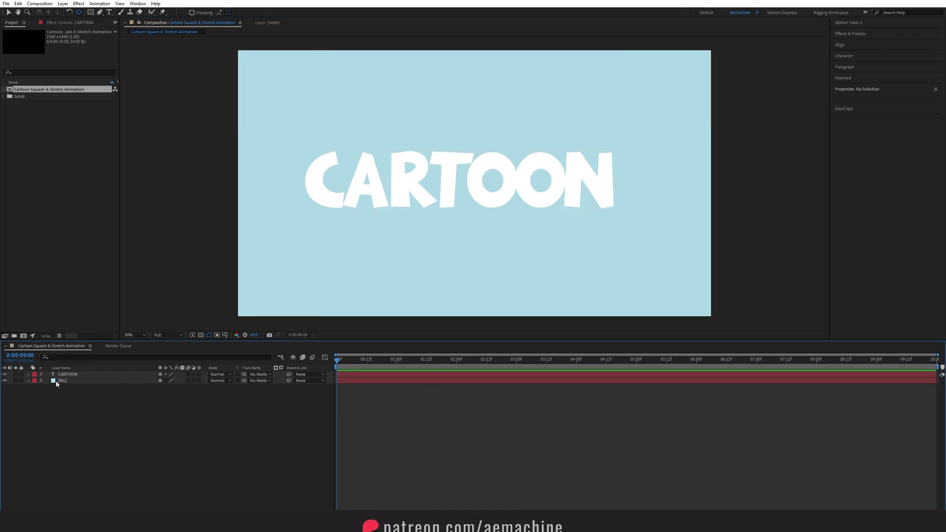
- Centre the CARTOON layer horizontally and vertically in the composition
left_click(66, 375)
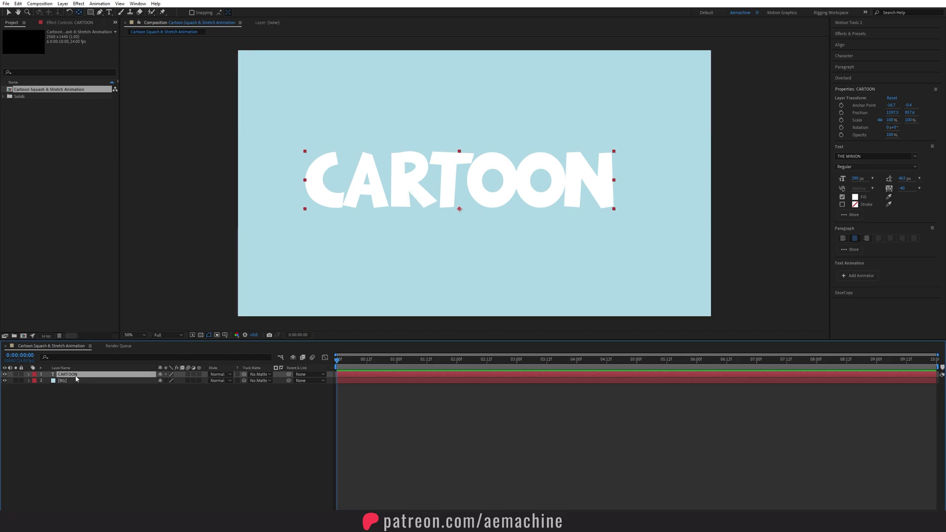
left_click(841, 46)
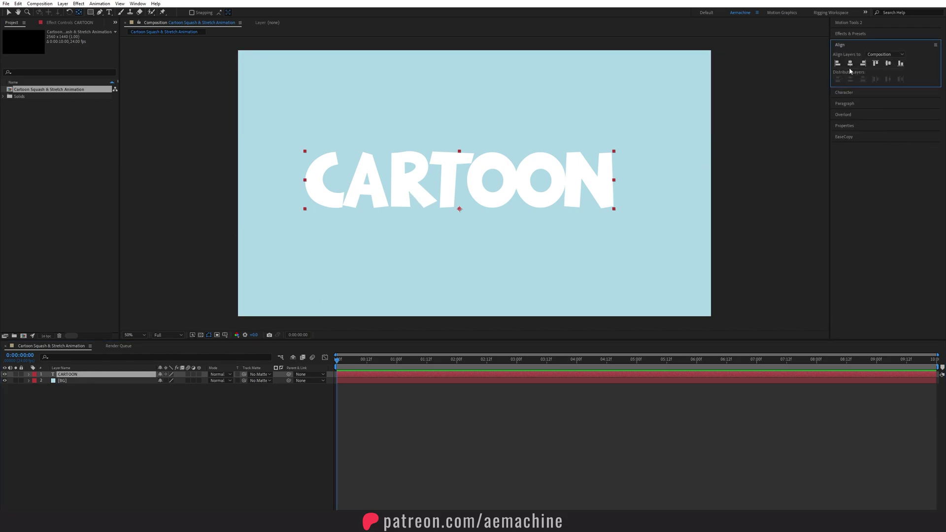
left_click(850, 63)
left_click(888, 63)
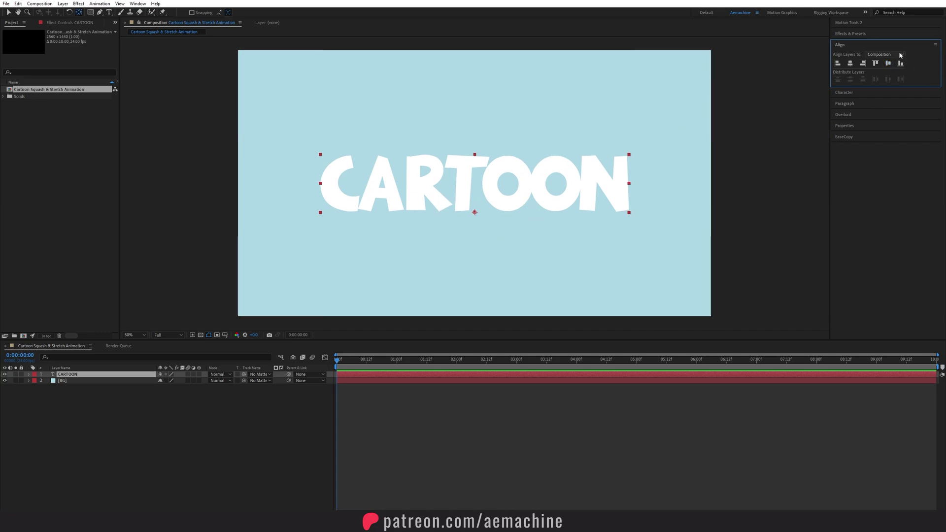
left_click(137, 3)
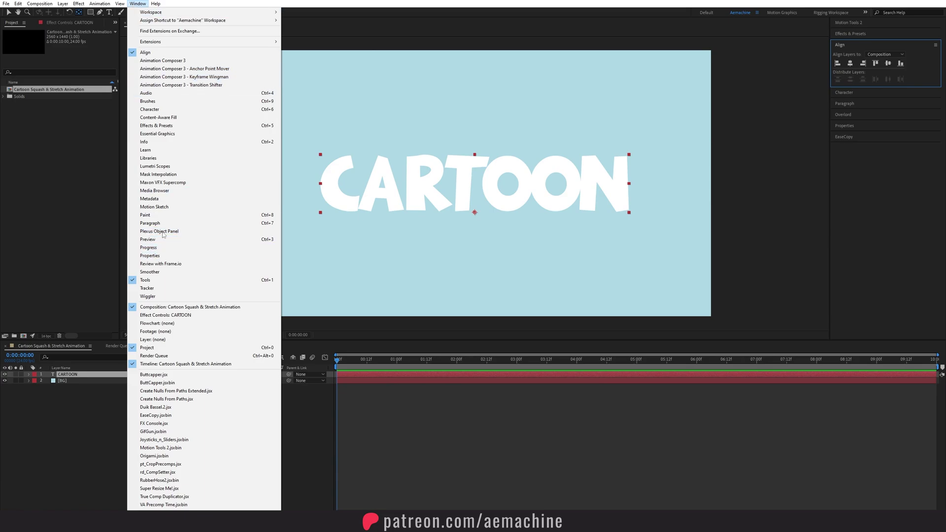
left_click(46, 418)
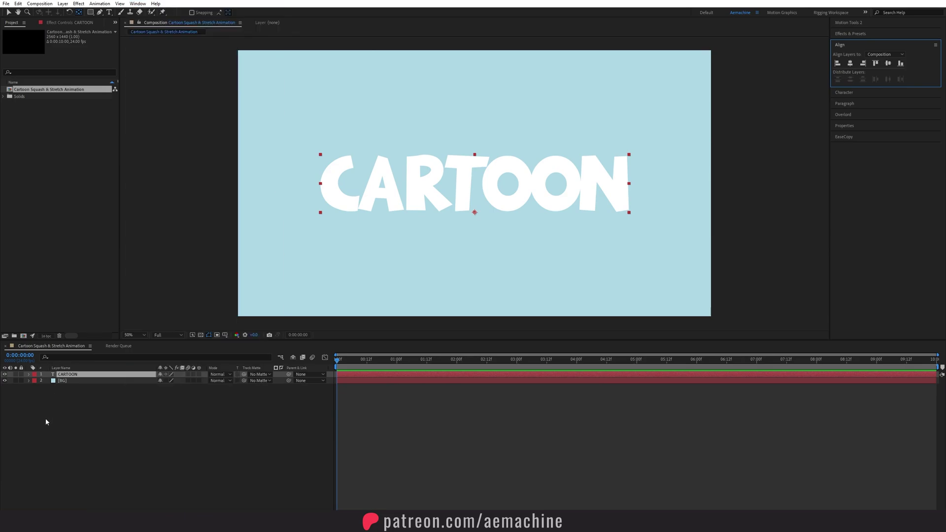
left_click(156, 416)
- Reveal the CARTOON layer's Position property and separate its dimensions
left_click(85, 375)
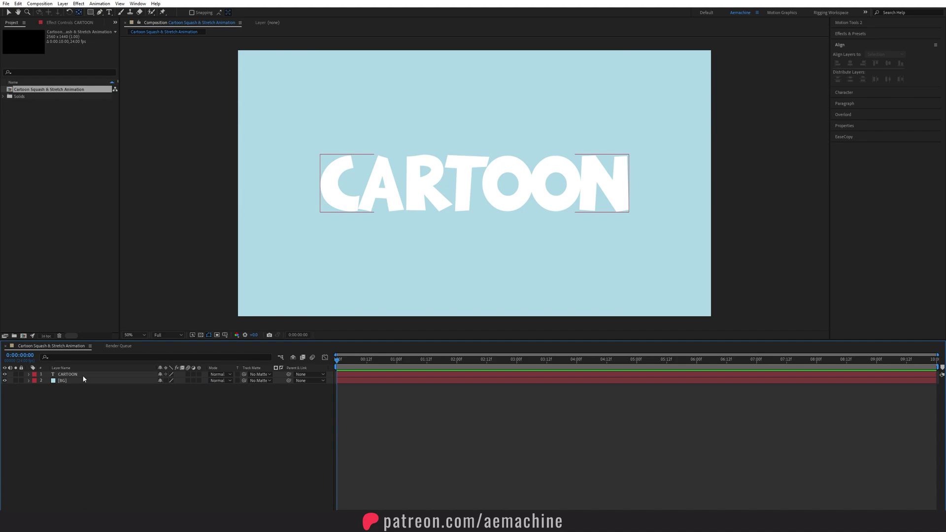
left_click(491, 189)
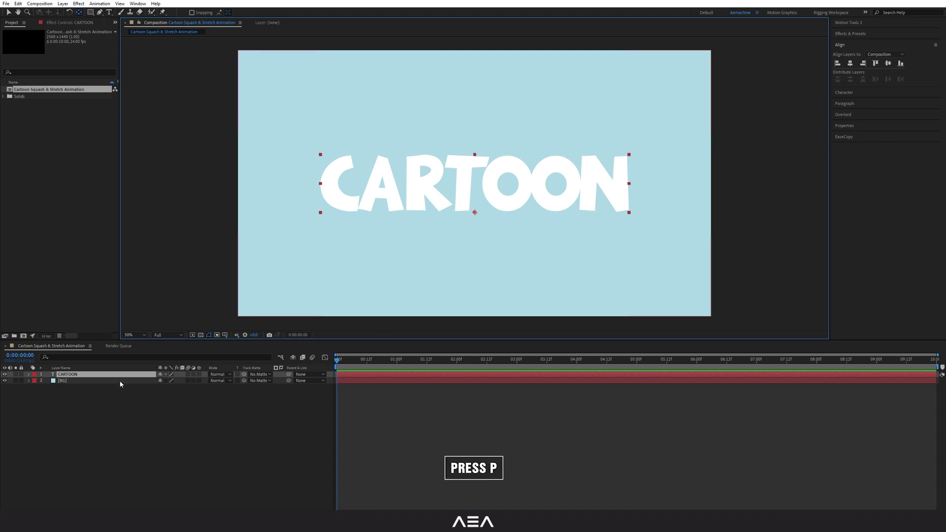
key("p")
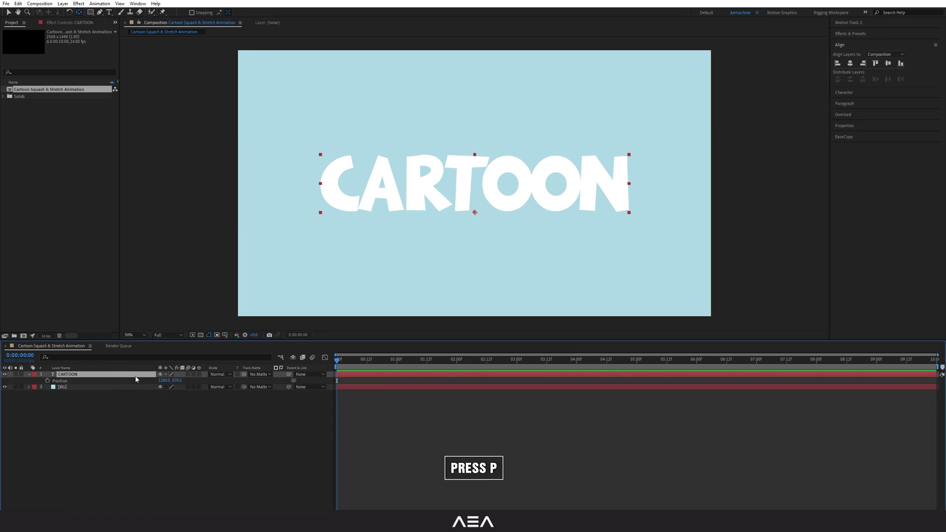
right_click(59, 383)
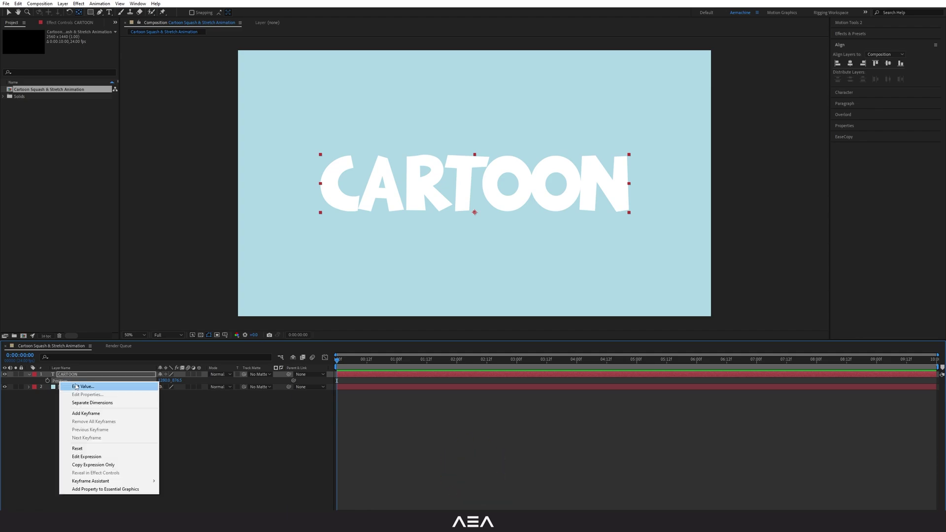
left_click(92, 403)
- Keyframe the CARTOON layer's Y Position at frame 0 and raise the text to about 594 at frame 8
left_click(78, 388)
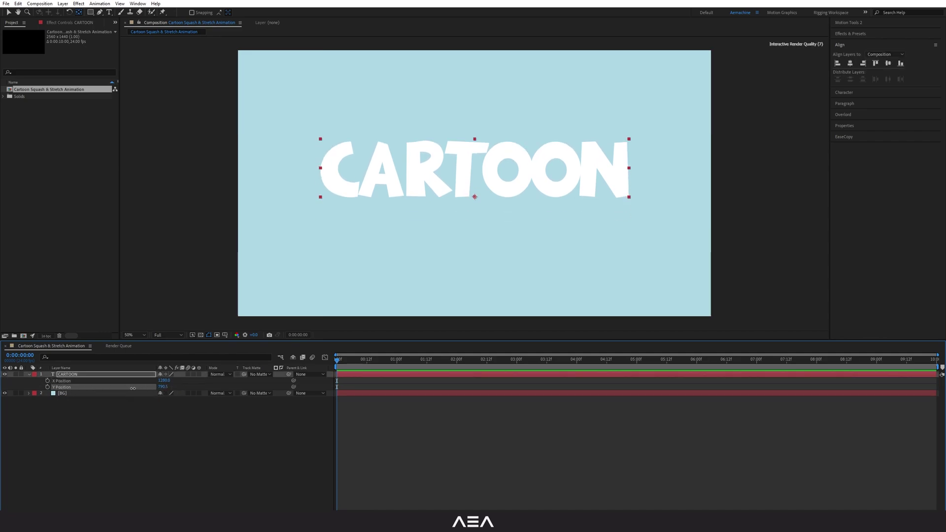
left_click(47, 387)
left_click_drag(337, 360, 359, 361)
key("equal")
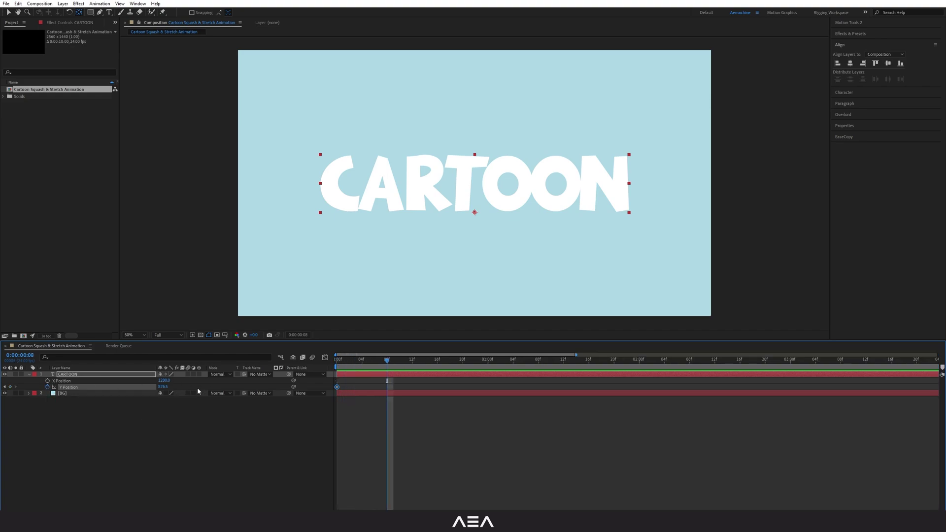
left_click_drag(166, 387, 42, 386)
- Copy the first Y Position keyframe to frame 16 and apply Easy Ease to all three keyframes
left_click_drag(387, 362, 438, 365)
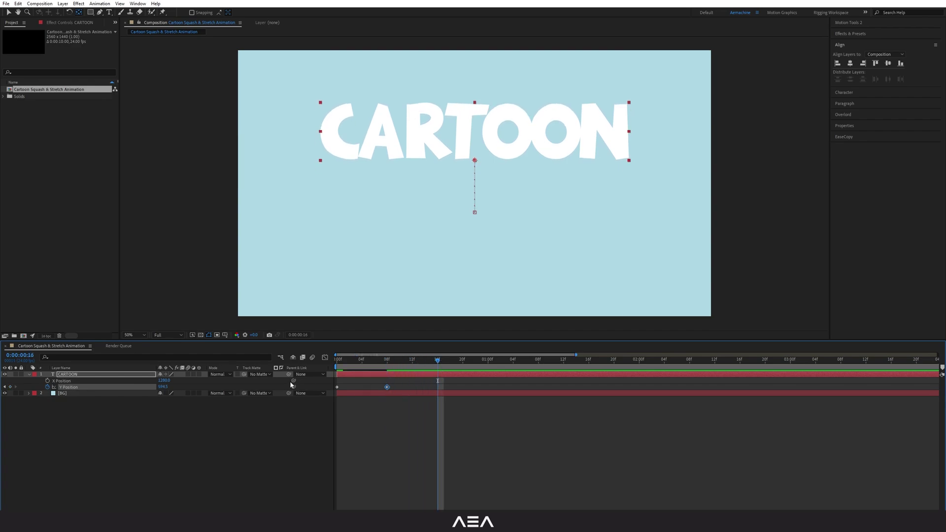
left_click(337, 387)
key("ctrl+c")
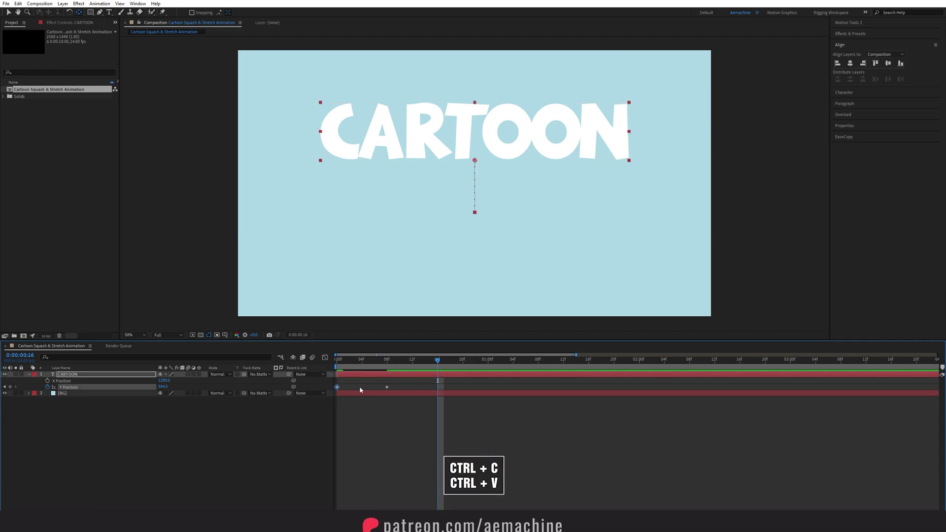
key("ctrl+v")
left_click_drag(465, 383, 313, 395)
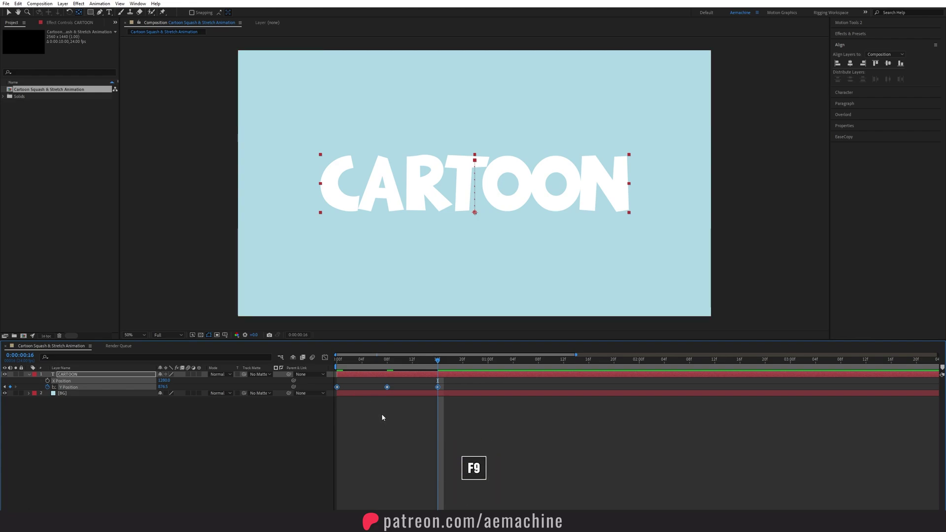
key("F9")
- Display the CARTOON layer's Y Position curve in the Graph Editor as a value graph
left_click(325, 357)
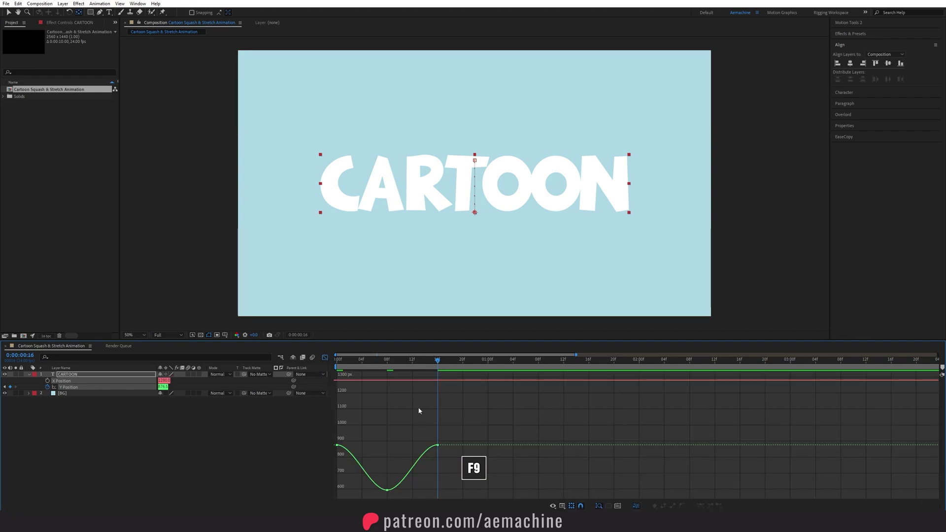
left_click(183, 423)
left_click(69, 387)
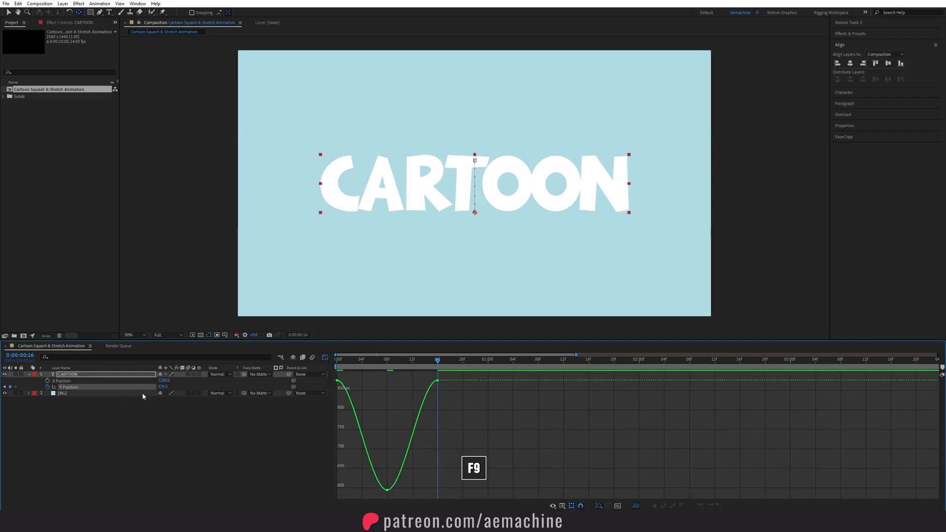
right_click(455, 419)
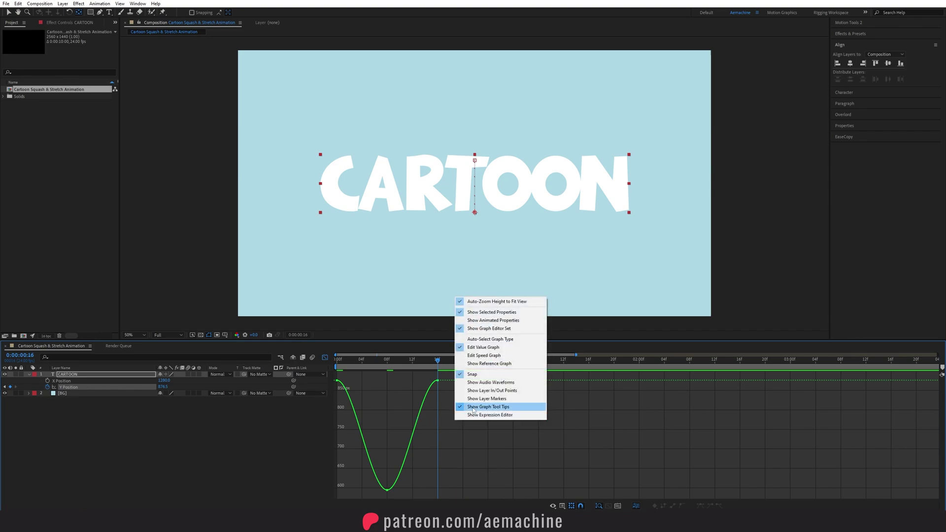
left_click(484, 355)
right_click(489, 404)
left_click(512, 330)
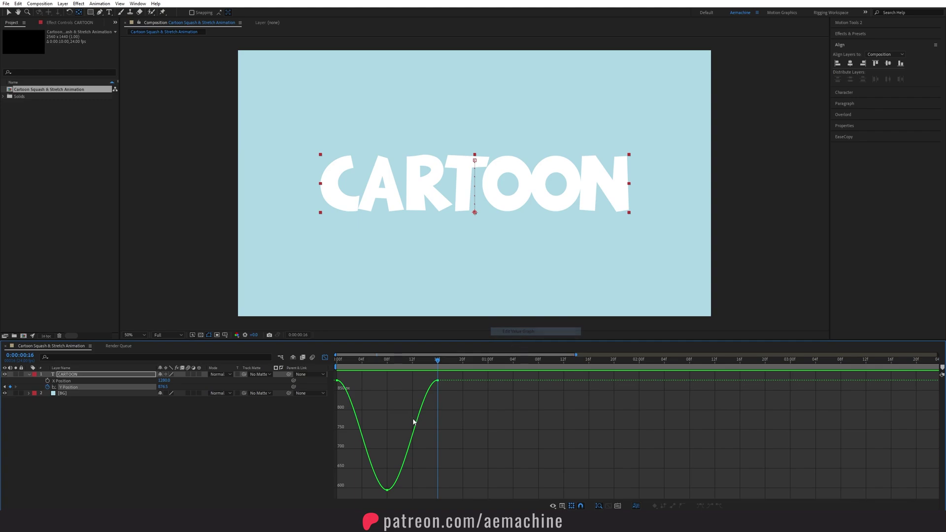
- Lengthen both ease handles of the middle Y Position keyframe so the jump hangs at its peak, and preview it
left_click_drag(449, 451, 433, 490)
left_click_drag(350, 490, 344, 490)
key("space")
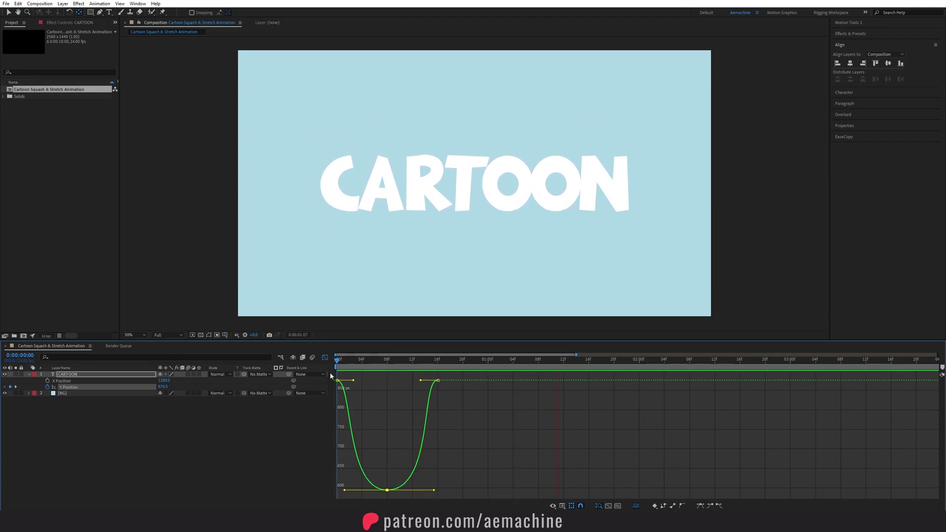
key("space")
left_click(325, 358)
left_click_drag(338, 363, 363, 365)
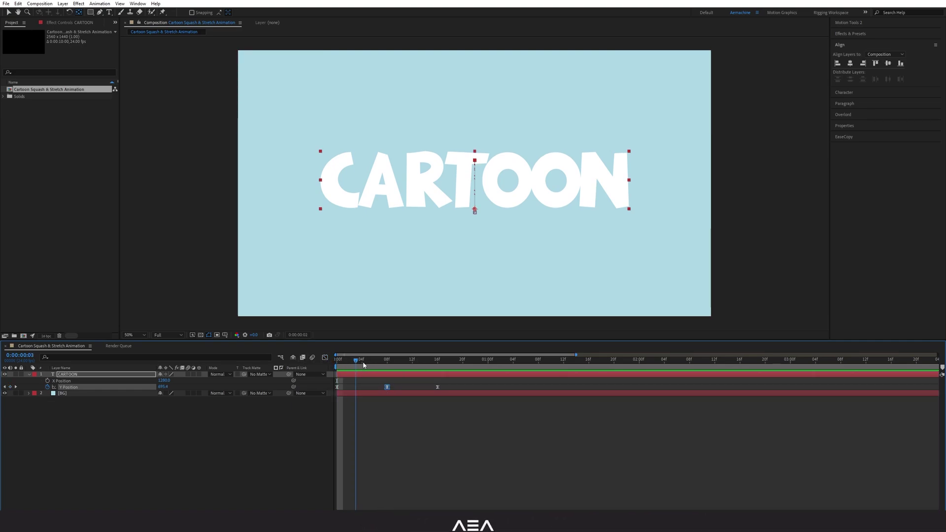
key("space")
key("space")
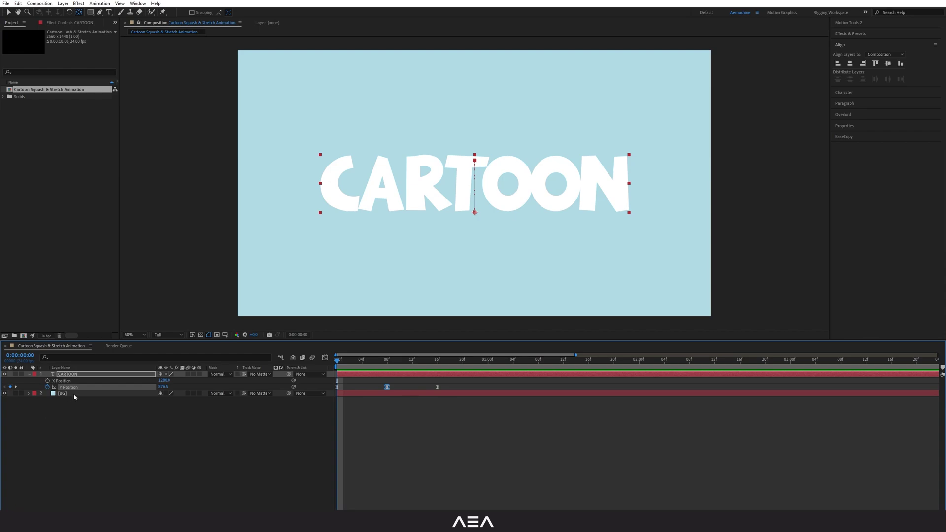
- Reveal the CARTOON layer's Scale property alongside Position and enable an expression on it
left_click(69, 375)
key("shift+s")
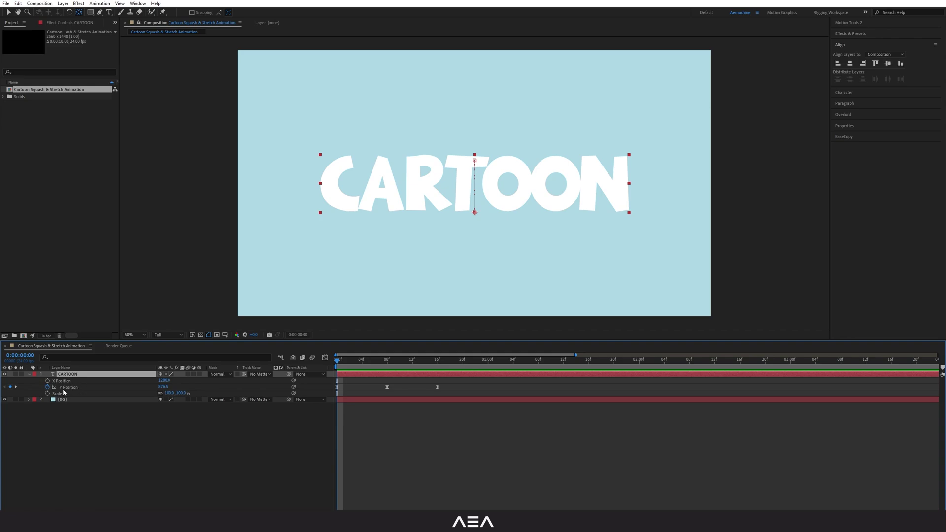
left_click(77, 394)
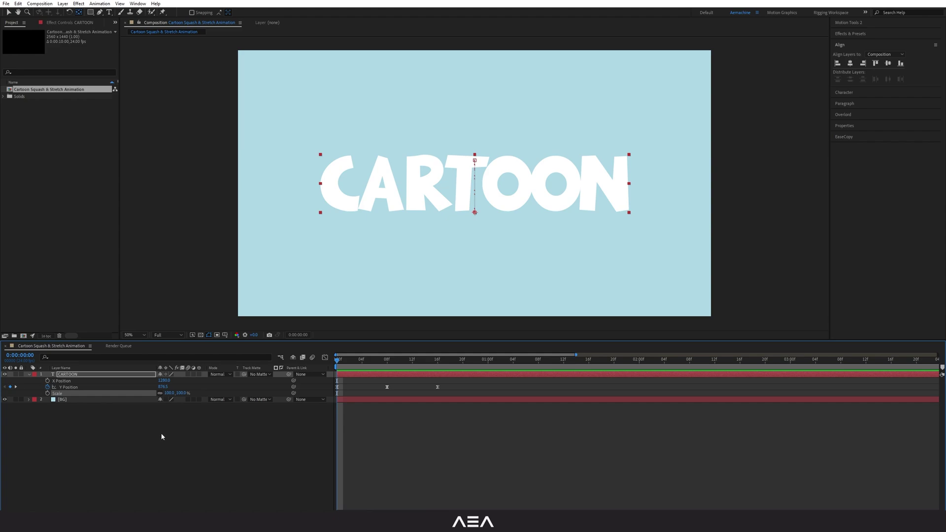
left_click(48, 393, "alt")
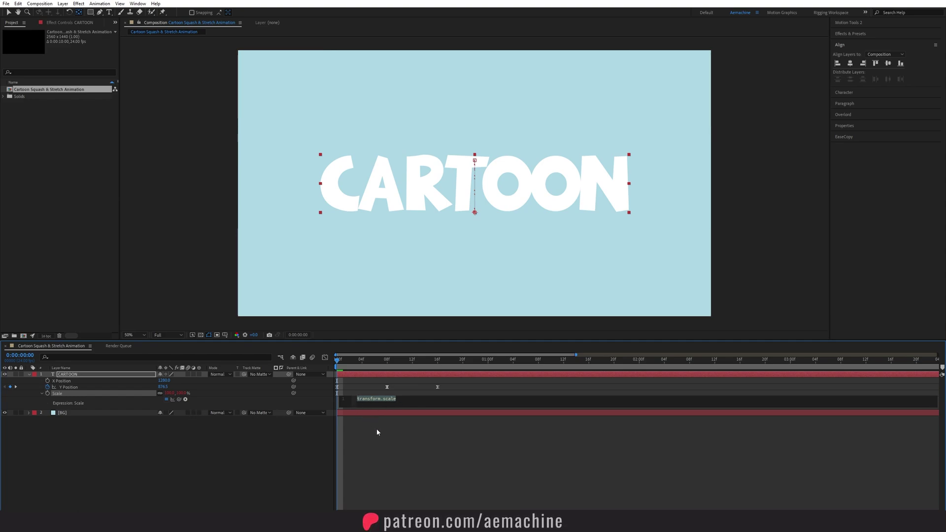
- Replace the default Scale expression with [transform.scale[0] , - transform.scale[1] +200 ], test it by scaling the text, and undo the test
key("BackSpace")
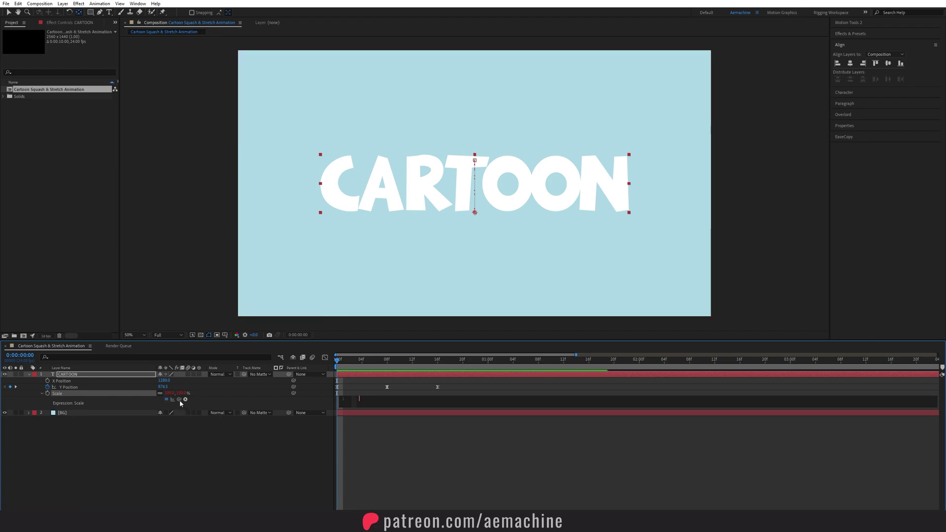
left_click_drag(179, 399, 168, 394)
left_click_drag(169, 394, 169, 393)
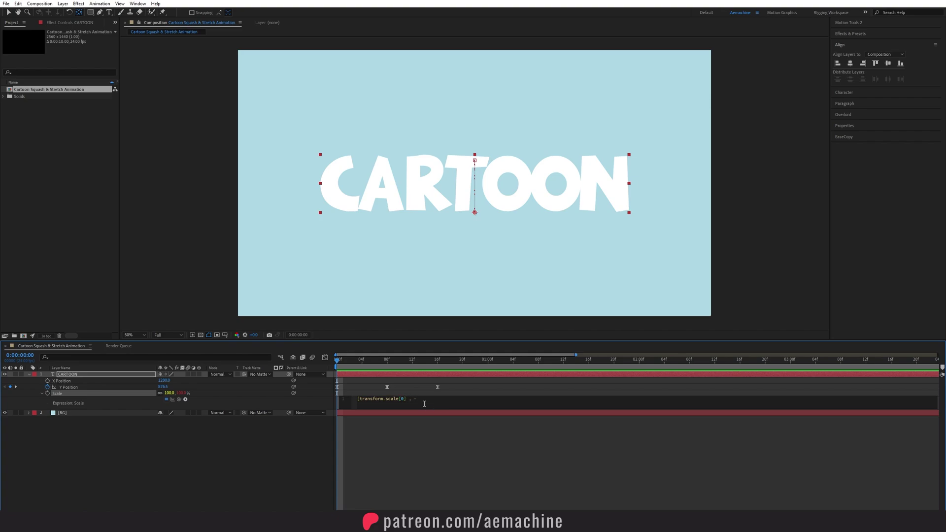
left_click(181, 393)
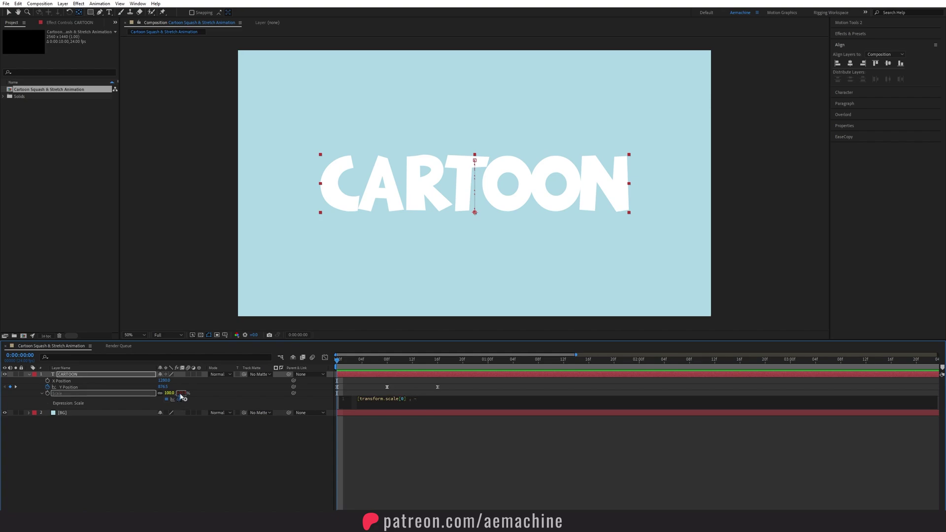
left_click_drag(181, 396, 181, 394)
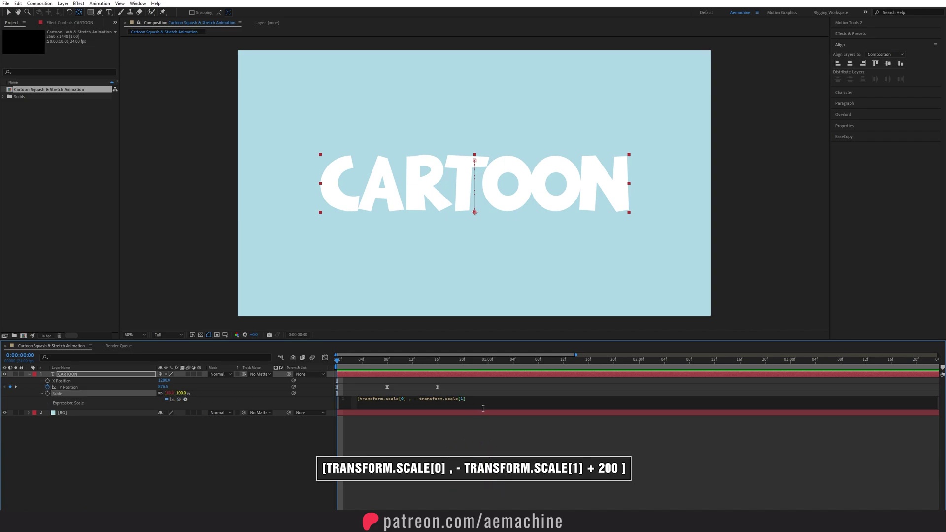
left_click(481, 409)
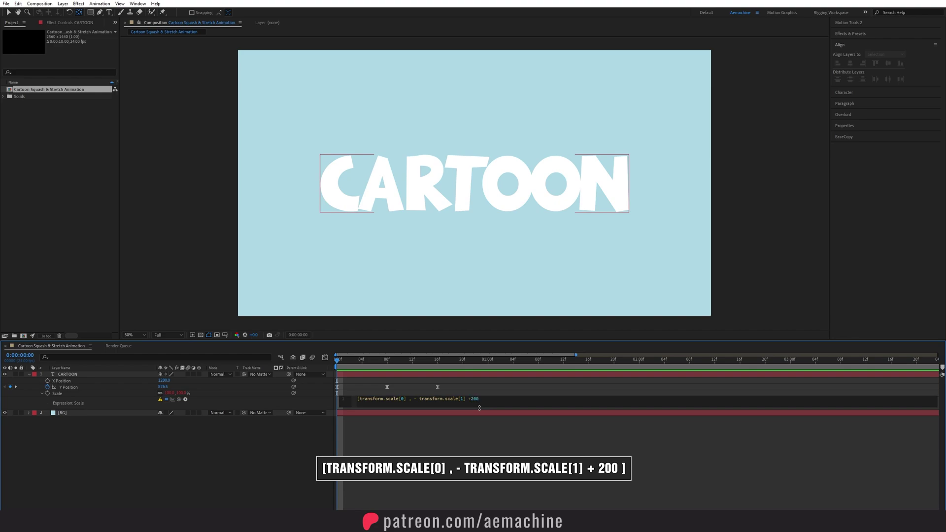
left_click(449, 432)
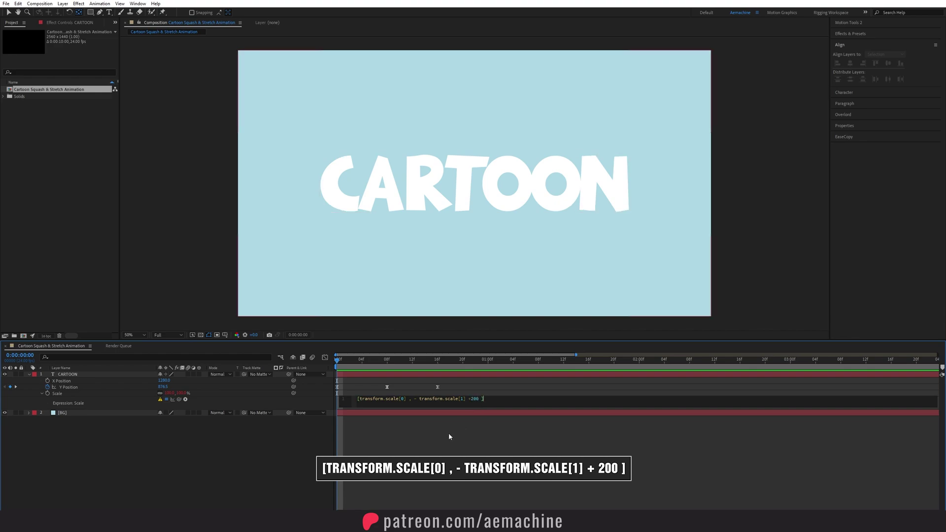
left_click(448, 439)
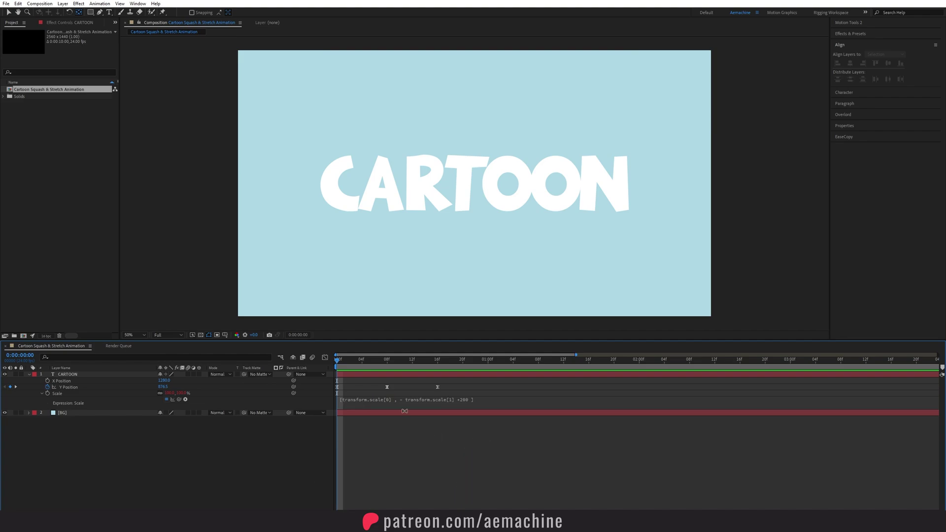
left_click_drag(181, 394, 241, 393)
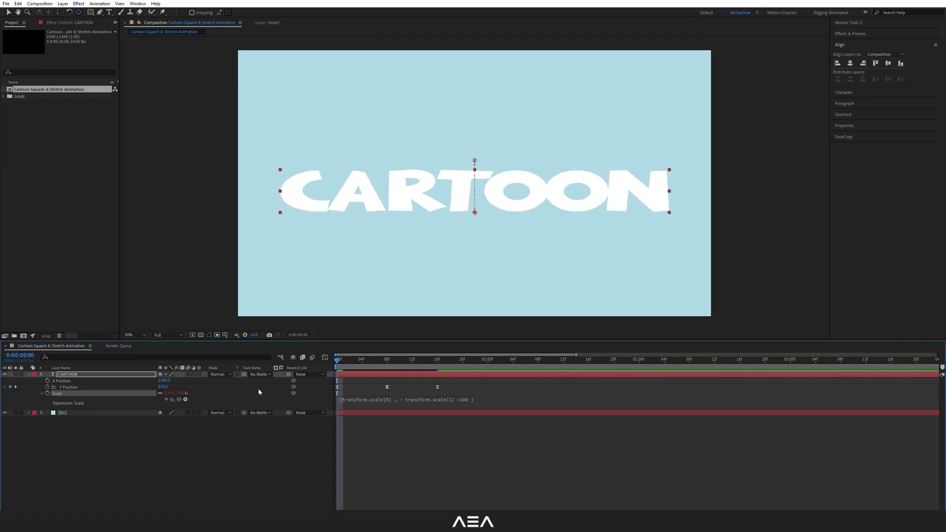
key("ctrl+z")
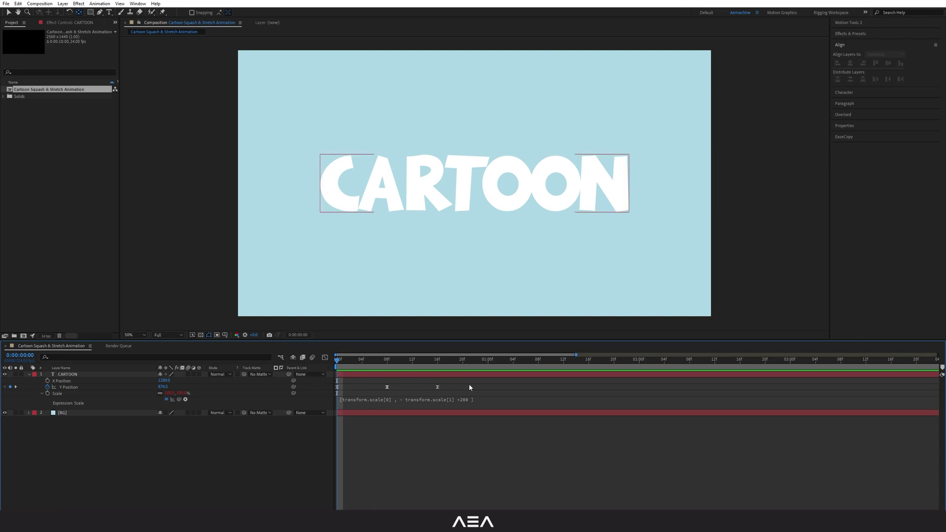
- Shift the three Y Position keyframes so they start at frame 4, and add a Scale keyframe at frame 0
left_click_drag(468, 387, 364, 389)
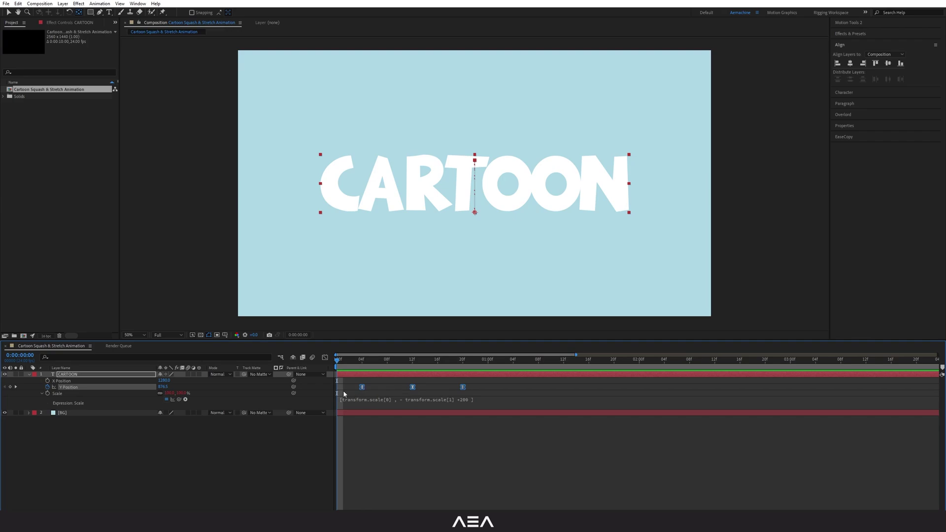
left_click(164, 464)
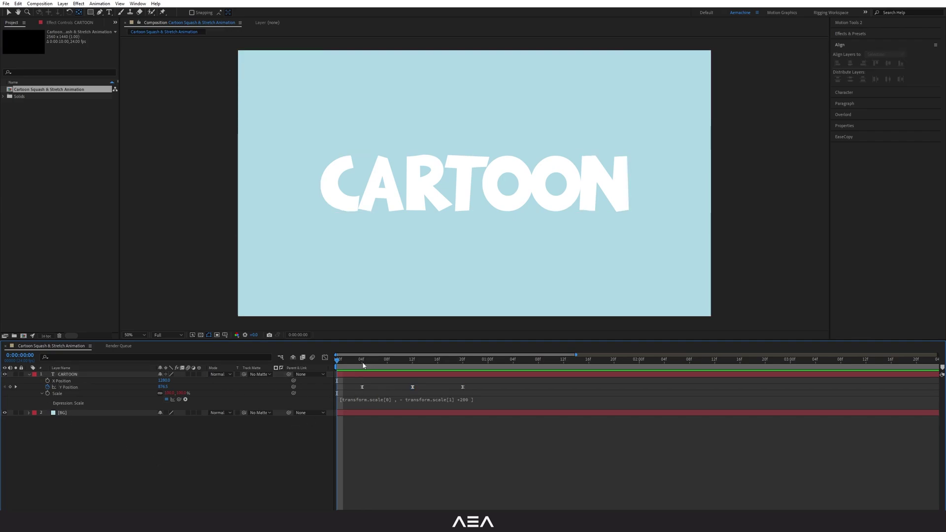
left_click(48, 393)
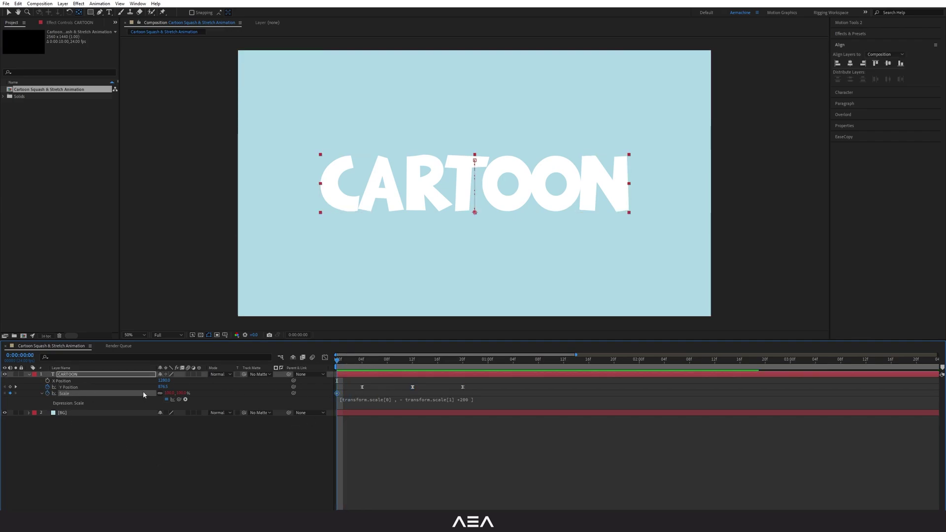
- Keyframe the Scale as a wide squash of about 140% at frame 4 and a tall, narrow stretch at frame 12
left_click(344, 363)
left_click_drag(344, 364, 362, 367)
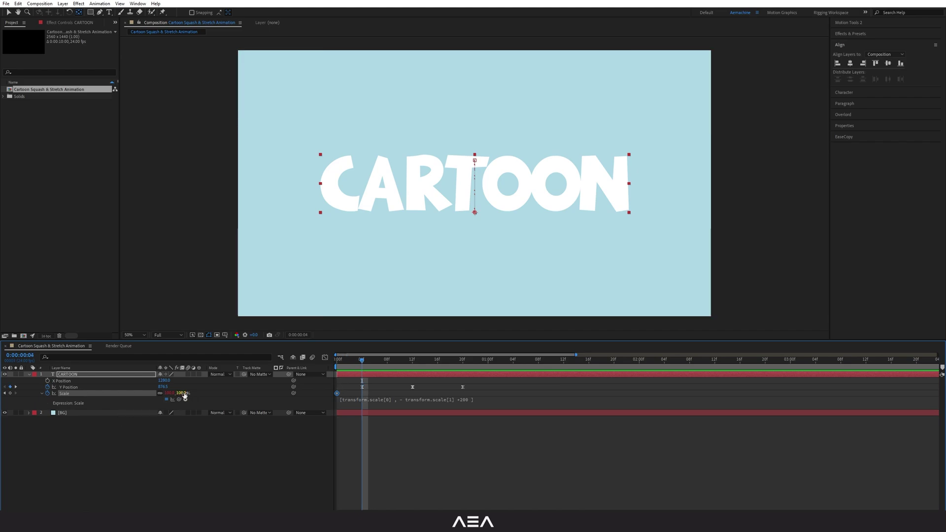
left_click_drag(182, 393, 198, 393)
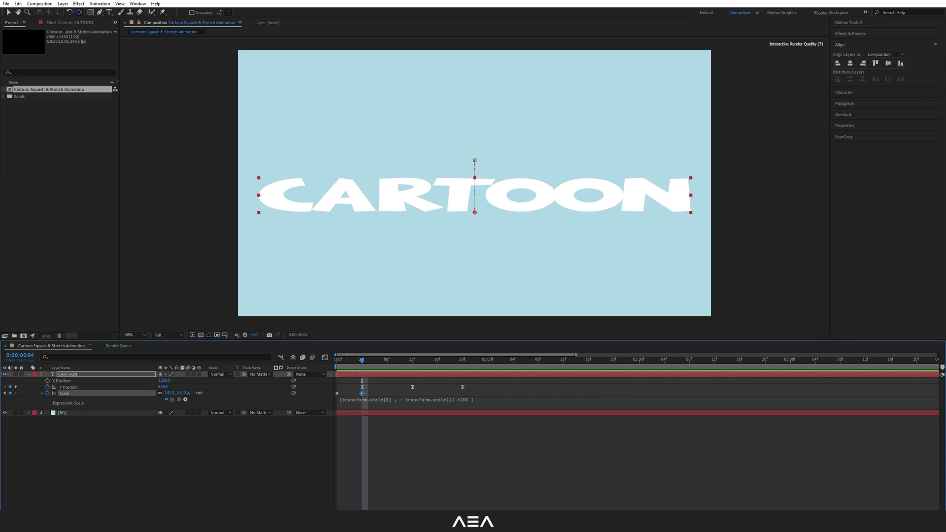
left_click_drag(362, 360, 410, 373)
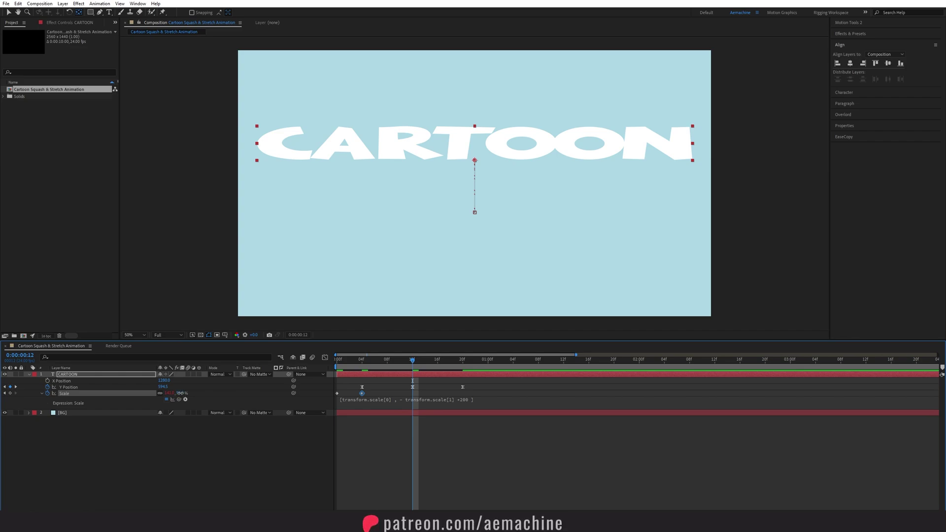
left_click_drag(180, 394, 140, 393)
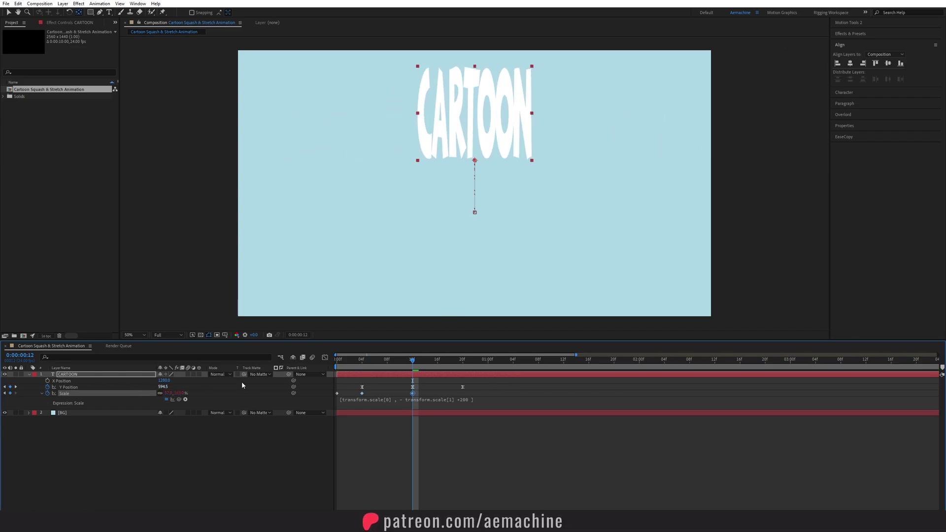
- Copy the frame 4 squash Scale keyframe to frame 20 and keyframe a milder scale at 1:00
left_click_drag(335, 362, 463, 376)
left_click_drag(373, 392, 350, 396)
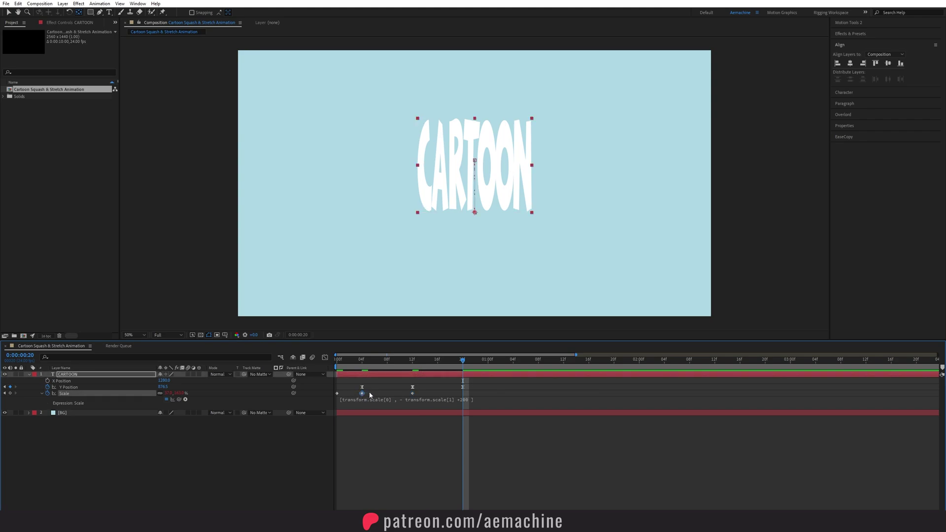
key("ctrl+v")
left_click_drag(467, 364, 488, 364)
key("ctrl+v")
left_click_drag(169, 393, 165, 392)
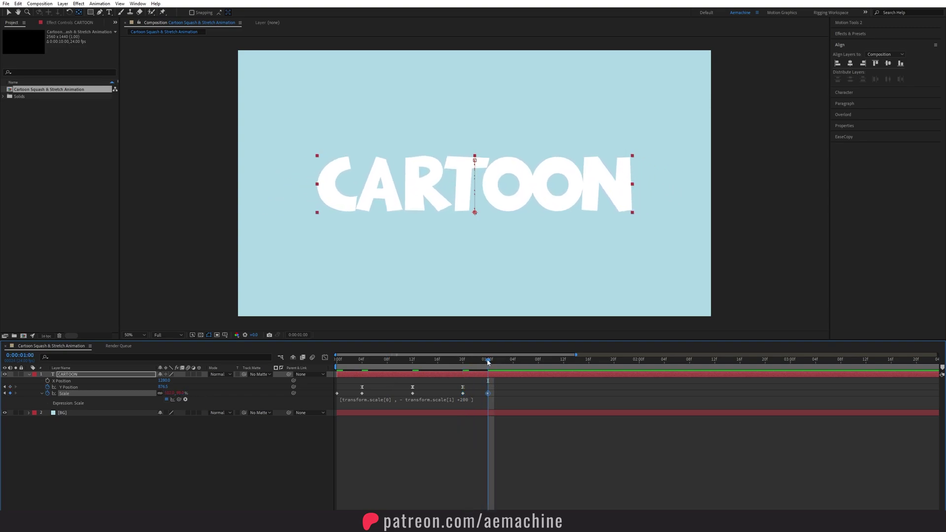
- Add settling Scale keyframes at 1:04 and 1:08, with a milder wide squash at 1:08
left_click_drag(489, 360, 513, 361)
left_click_drag(175, 392, 181, 393)
key("Page_Down")
key("Page_Down")
key("Page_Down")
key("Page_Down")
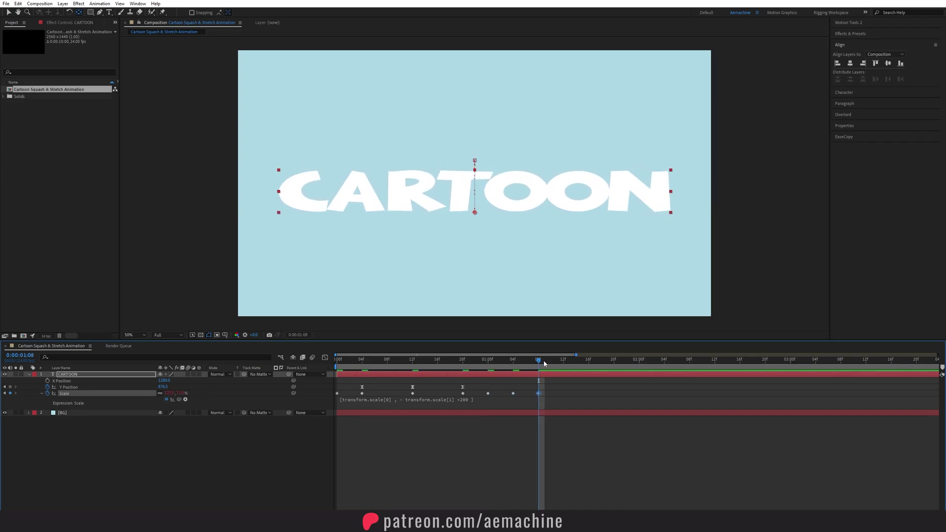
- Copy the first Scale keyframe to 1:12 so the text returns to its original proportions
key("Page_Down")
key("Page_Down")
key("Page_Down")
key("Page_Down")
left_click(337, 393)
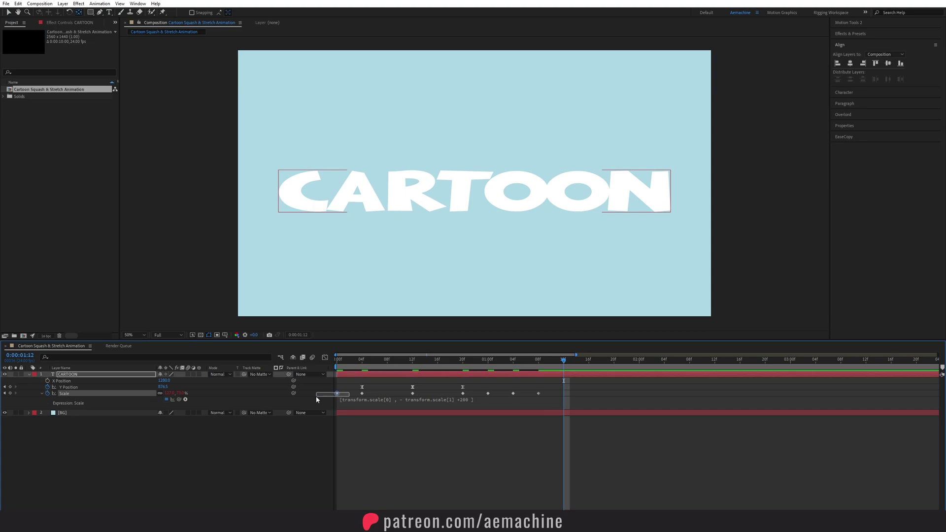
key("ctrl+c")
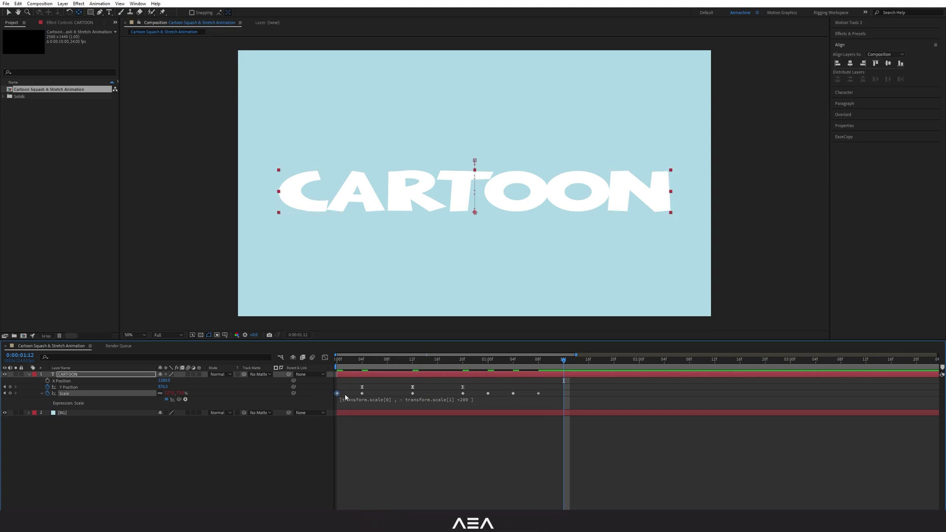
key("ctrl+v")
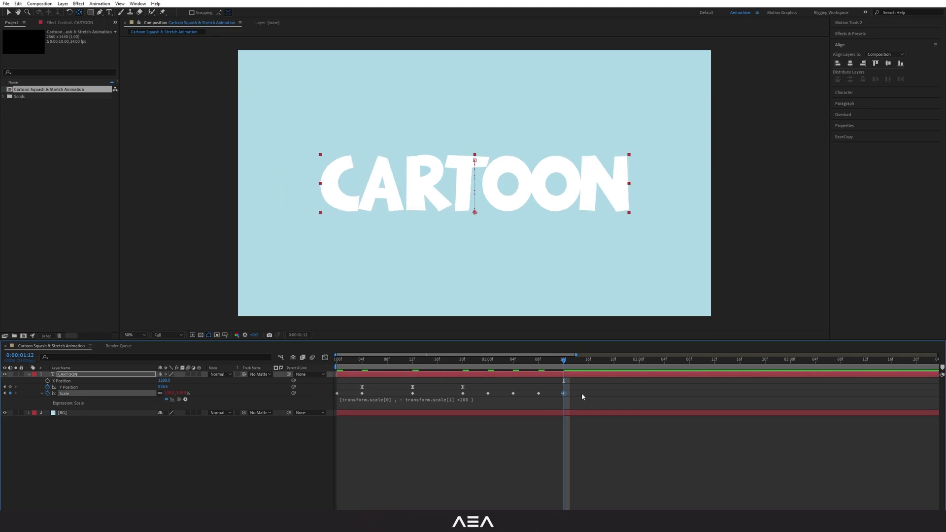
- Apply Easy Ease to all the Scale keyframes and preview the animation from the start
left_click_drag(582, 393, 308, 404)
key("F9")
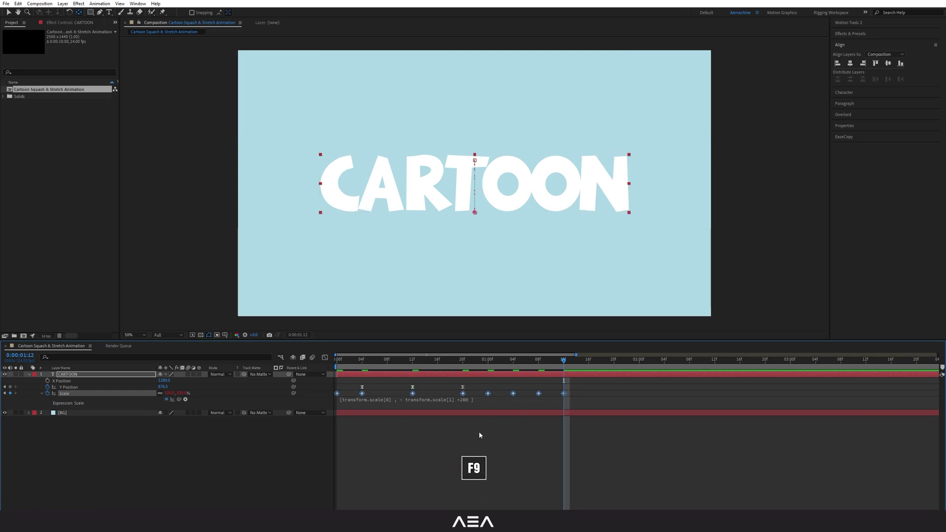
key("Home")
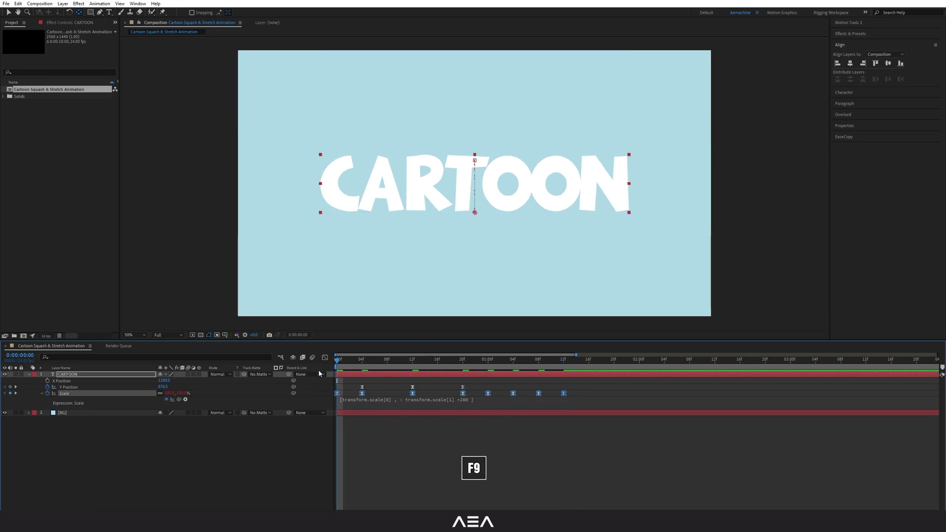
key("space")
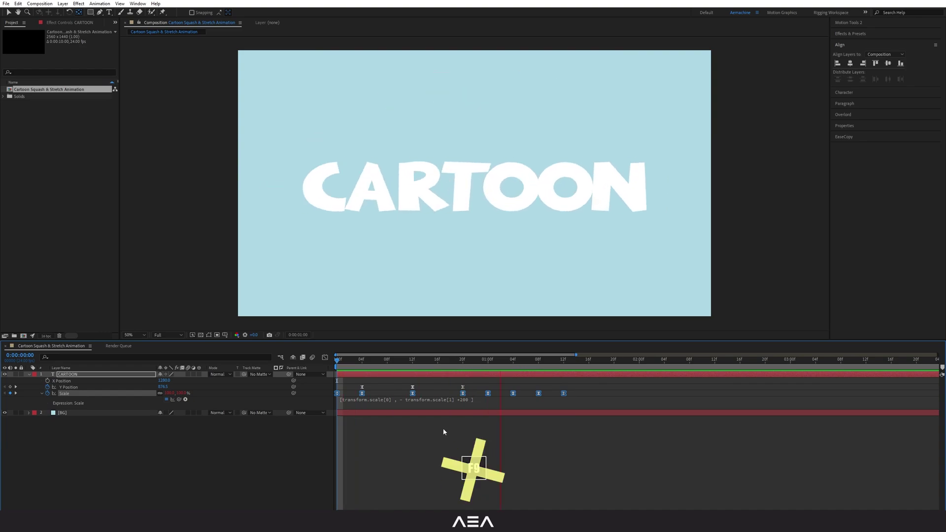
- Open the Scale value graph, lengthen the easing handles of the keyframes at frames 4 and 12, and preview the motion
left_click(325, 359)
left_click(361, 381)
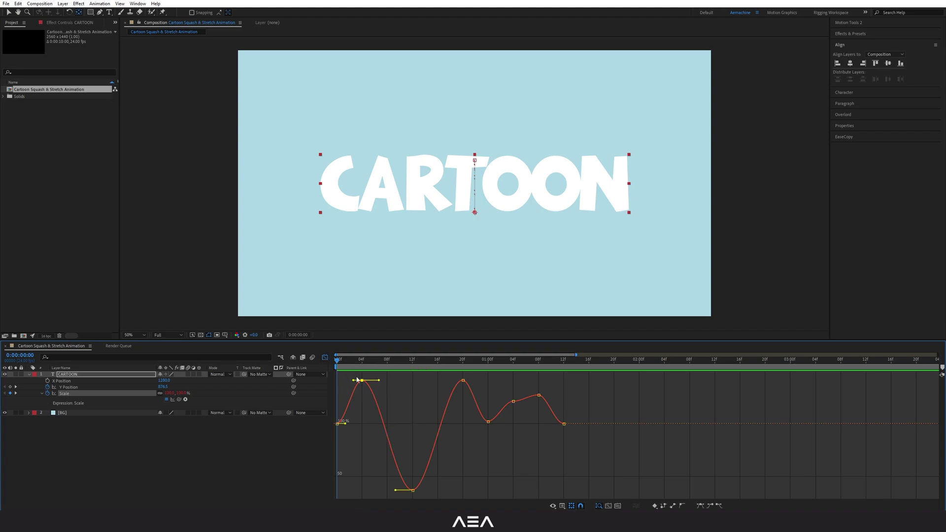
left_click_drag(352, 381, 387, 380)
left_click_drag(428, 463, 375, 491)
left_click_drag(429, 490, 448, 491)
left_click(510, 465)
key("space")
- Lengthen the frame 20 keyframe's easing handles and convert the 1:00 Scale keyframe to Auto Bezier with extended handles
left_click(462, 381)
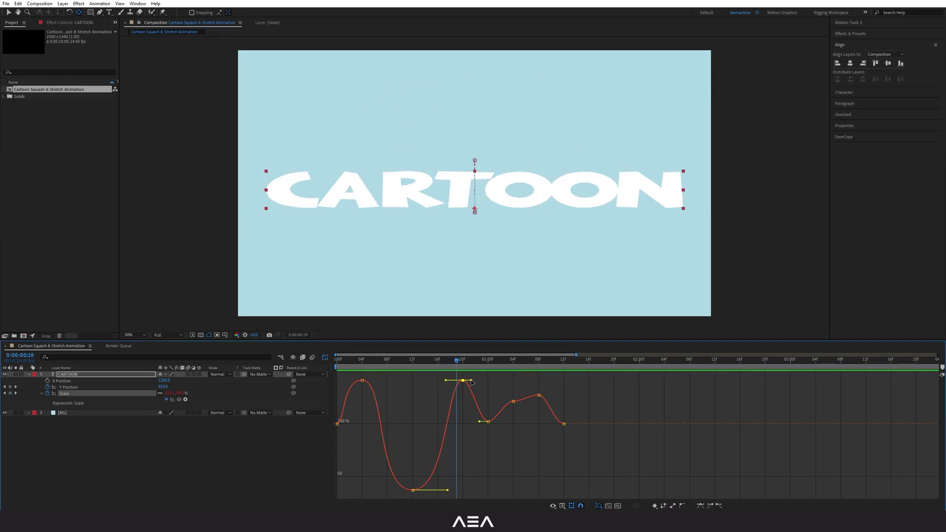
right_click(470, 439)
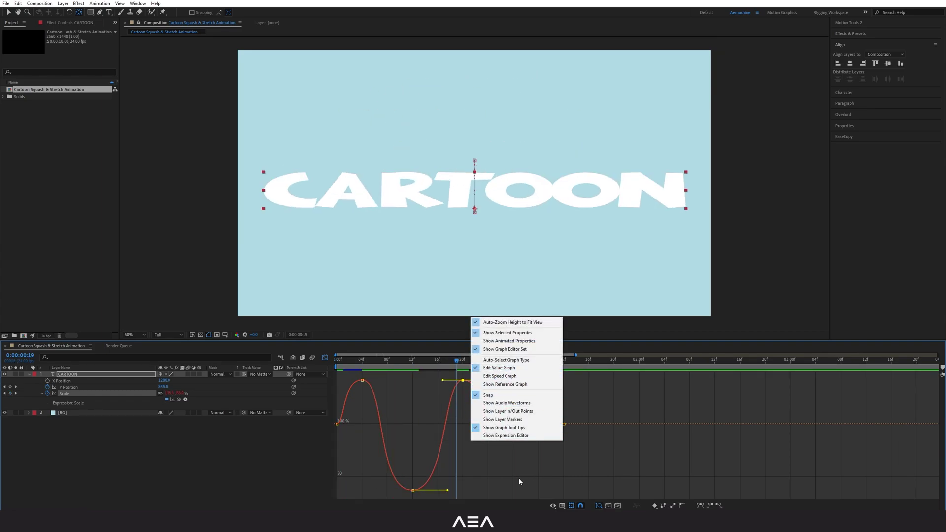
left_click(488, 421)
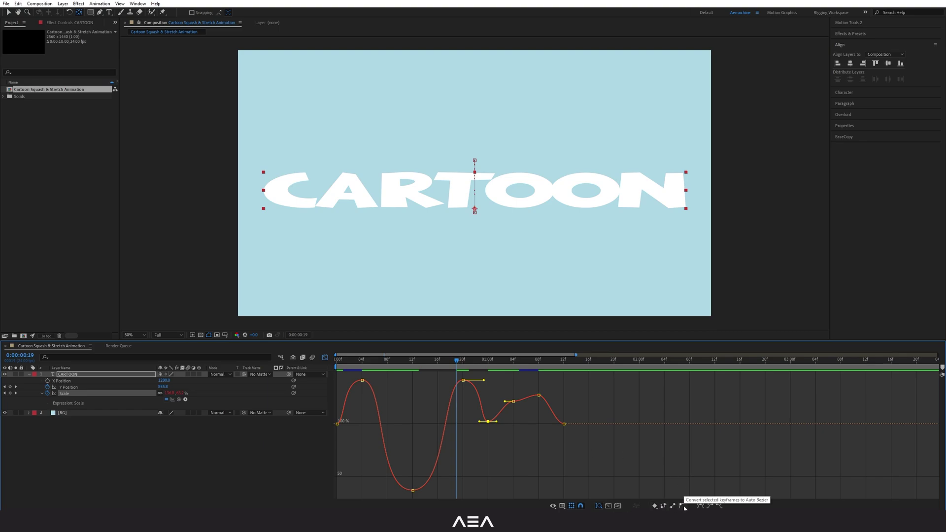
left_click(683, 506)
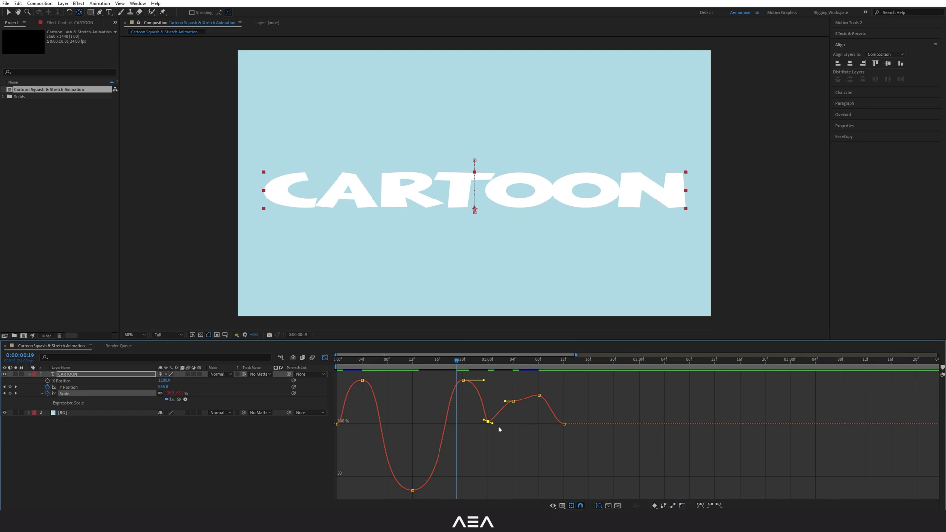
left_click_drag(492, 423, 481, 418)
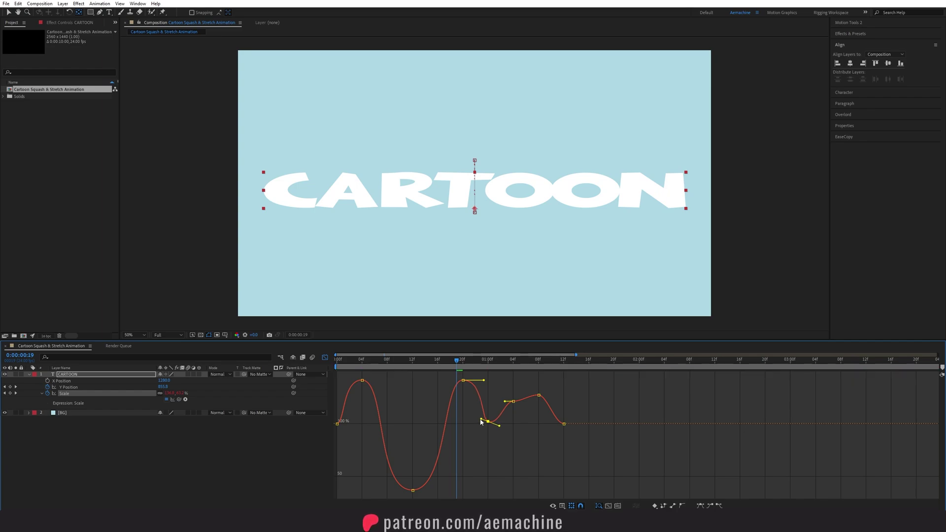
- Try lowering the 1:04 Scale keyframe to about 117.85% and angling its handles along the rising curve
left_click(504, 402)
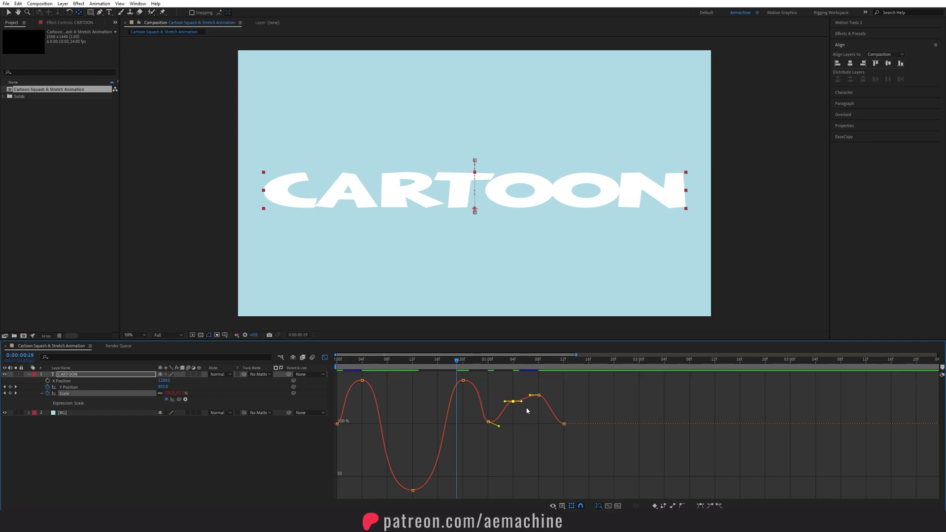
left_click_drag(513, 401, 513, 404)
left_click_drag(505, 404, 509, 407)
left_click(490, 405)
left_click(512, 404)
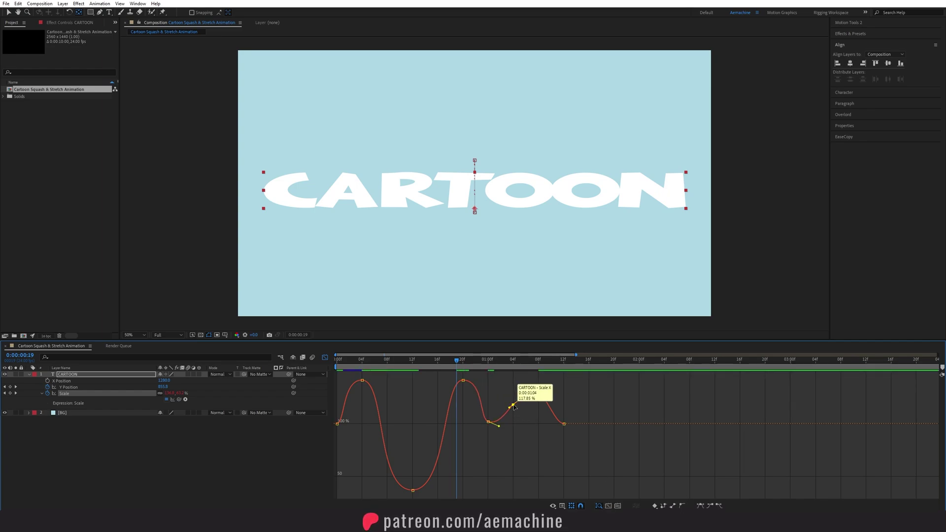
- Reshape the settling bounce by placing the 1:04 Scale keyframe slightly above 100% and the 1:08 keyframe slightly below it
left_click_drag(494, 362, 513, 369)
left_click_drag(513, 404, 513, 411)
left_click_drag(515, 370, 533, 369)
left_click_drag(539, 395, 538, 431)
mouse_move(536, 370)
left_mouse_down()
mouse_move(576, 374)
mouse_move(510, 368)
mouse_move(539, 370)
left_mouse_up()
left_click_drag(538, 430, 513, 416)
left_click(513, 411)
left_click_drag(535, 368, 500, 369)
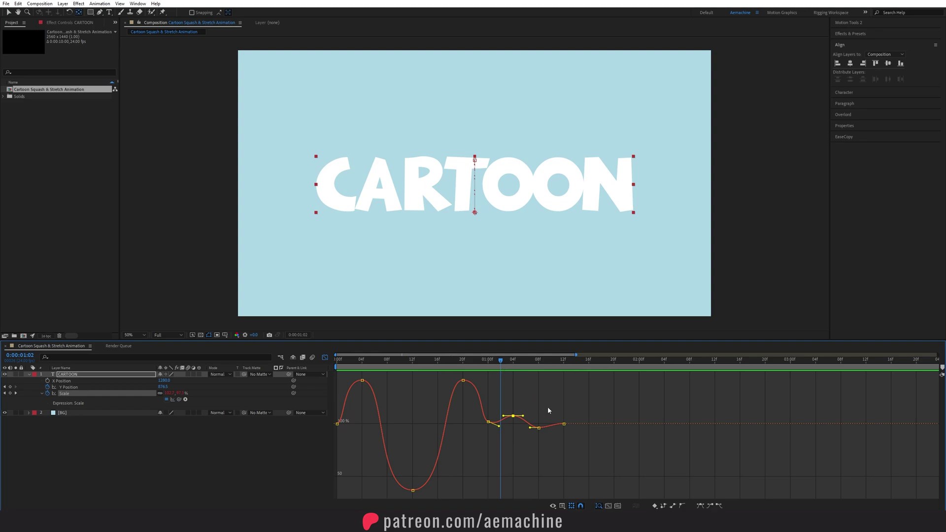
- Select the last three Scale keyframes, from 1:04 to 1:12, in the graph
left_click_drag(544, 397, 522, 427)
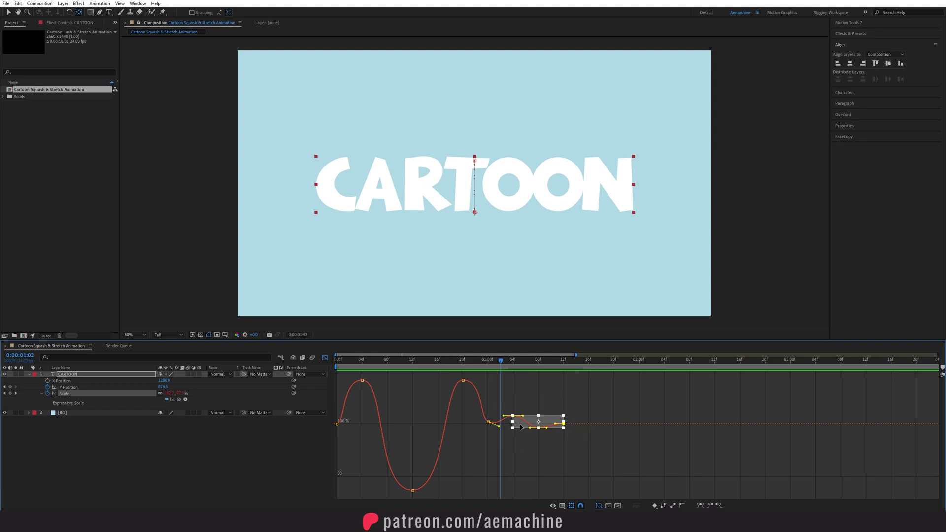
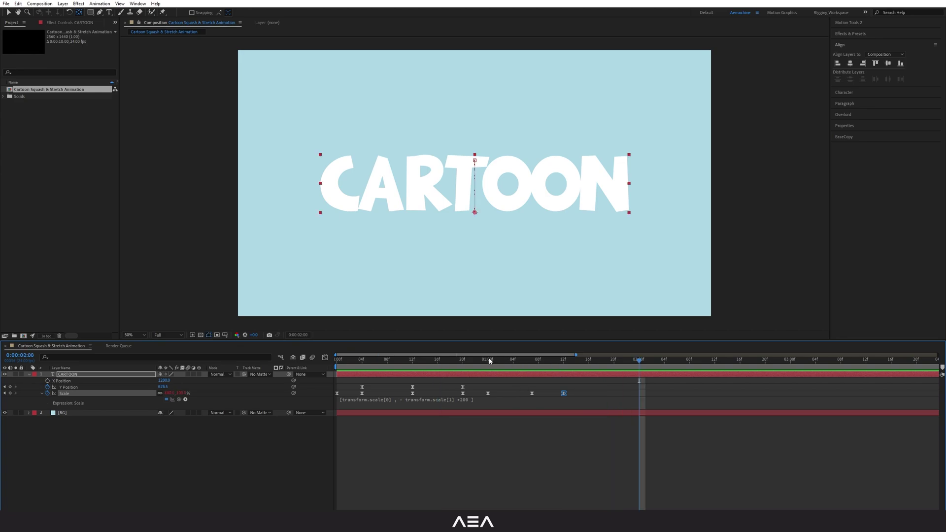
- Preview the settling bounce and fine-tune the Scale value at the 1:07 keyframe
left_click_drag(450, 361, 505, 369)
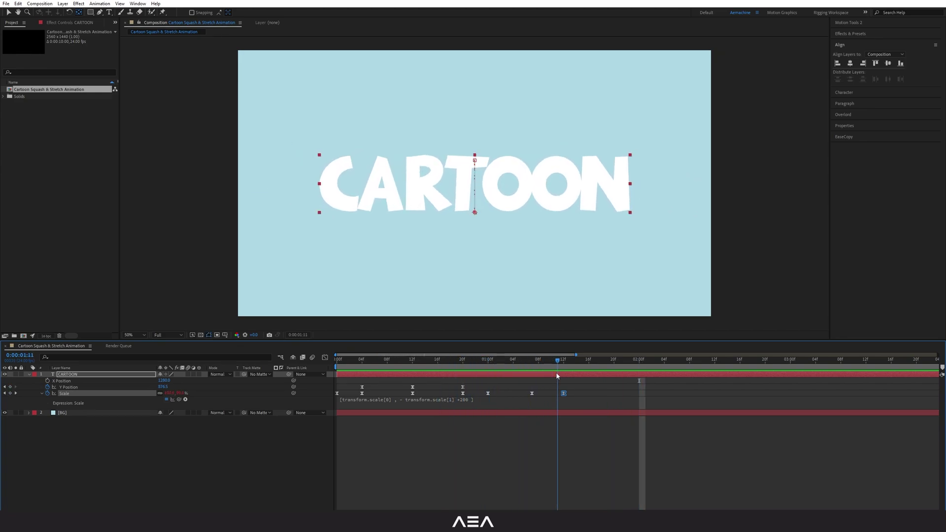
key("space")
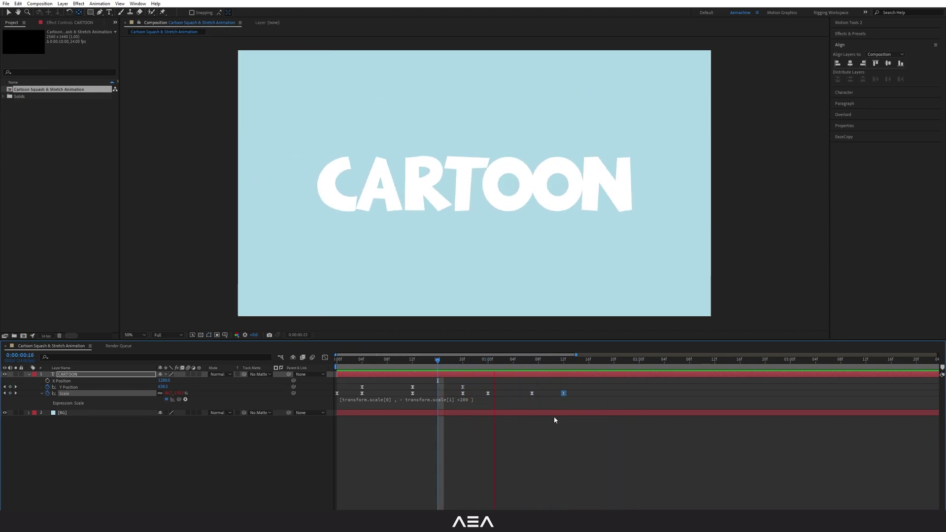
left_click(482, 366)
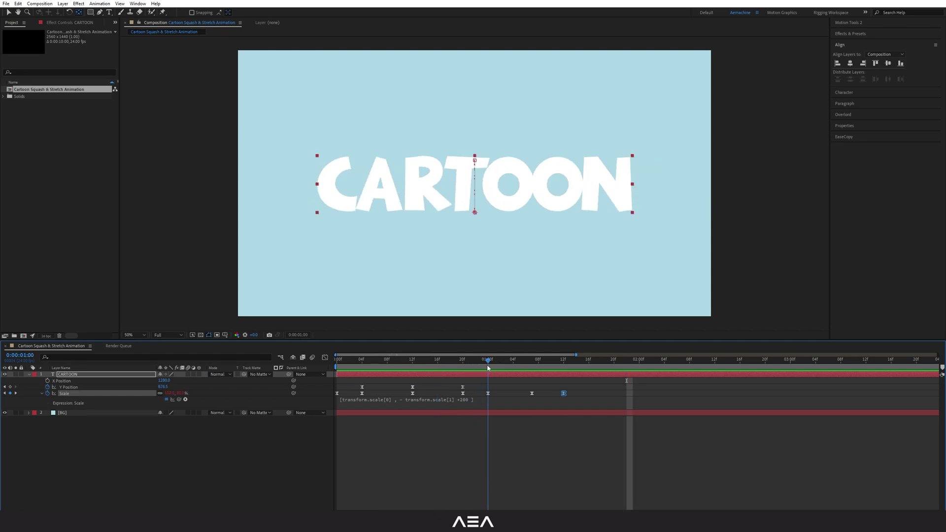
left_click_drag(491, 367, 532, 377)
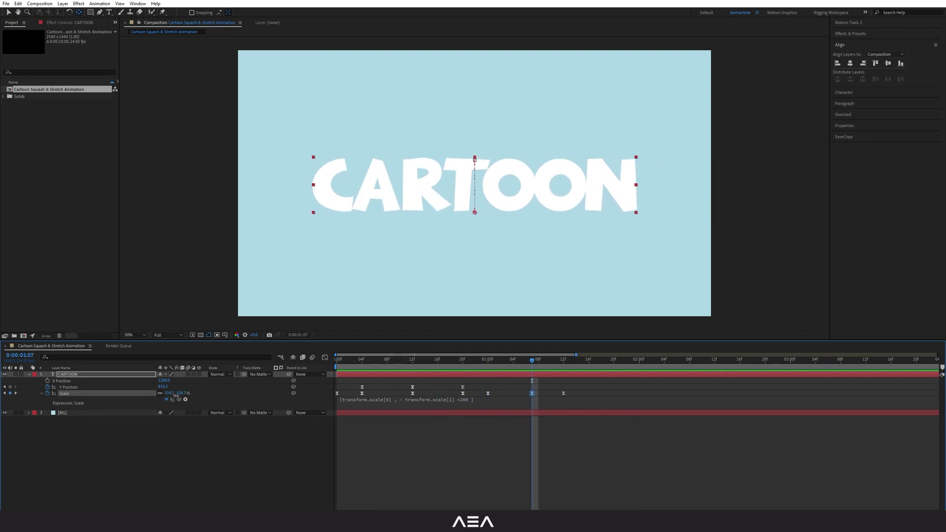
left_click(551, 362)
key("space")
- Try tightening the end of the bounce by moving the last two Scale keyframes earlier, to 1:04 and 1:07
key("space")
left_click_drag(572, 404, 527, 390)
left_click_drag(532, 393, 514, 394)
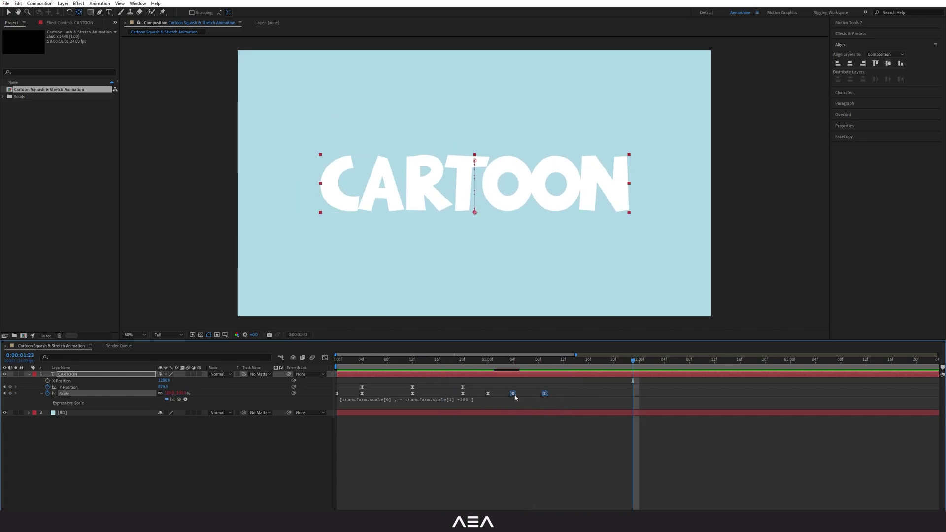
key("space")
left_click(438, 361)
left_click_drag(438, 362, 513, 362)
left_click(544, 361)
left_click_drag(545, 393, 531, 394)
left_click(444, 361)
key("space")
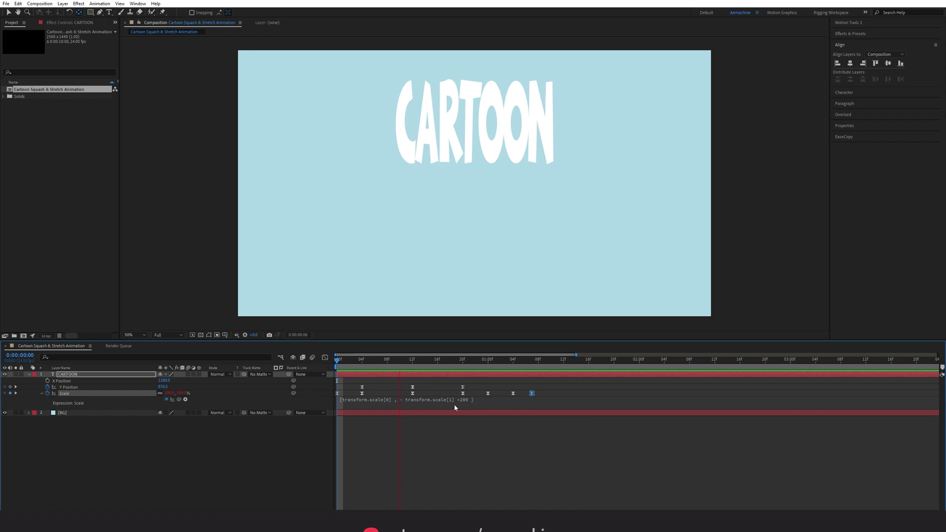
key("space")
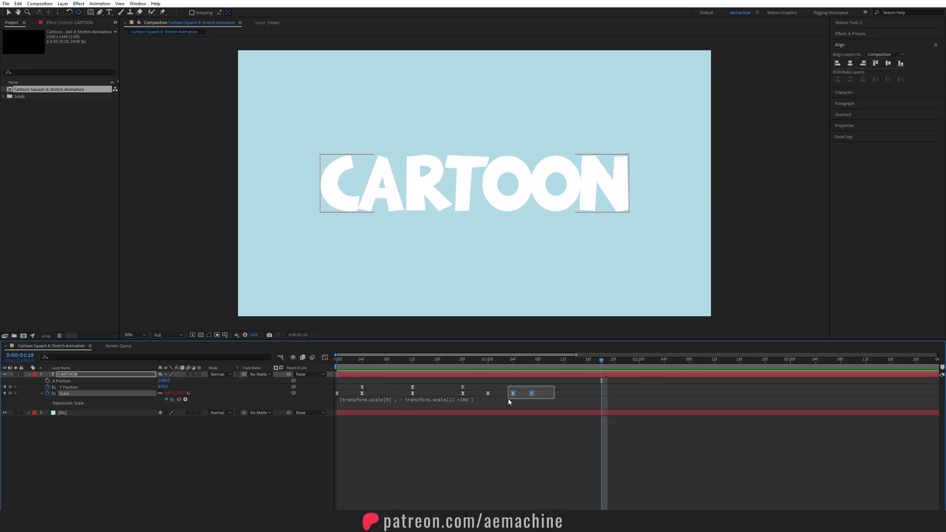
- Retime the last two Scale keyframes to 1:06 and 1:12 and preview the bounce
left_click_drag(522, 394, 562, 394)
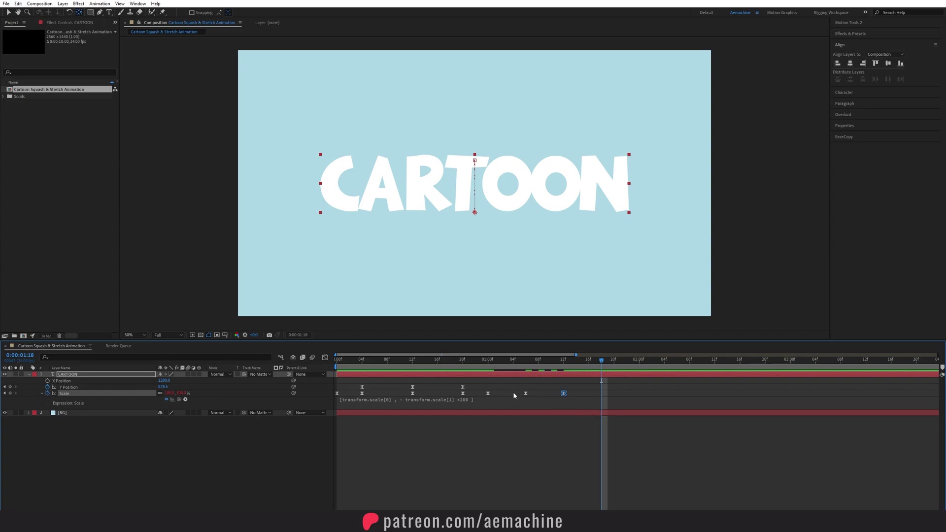
key("space")
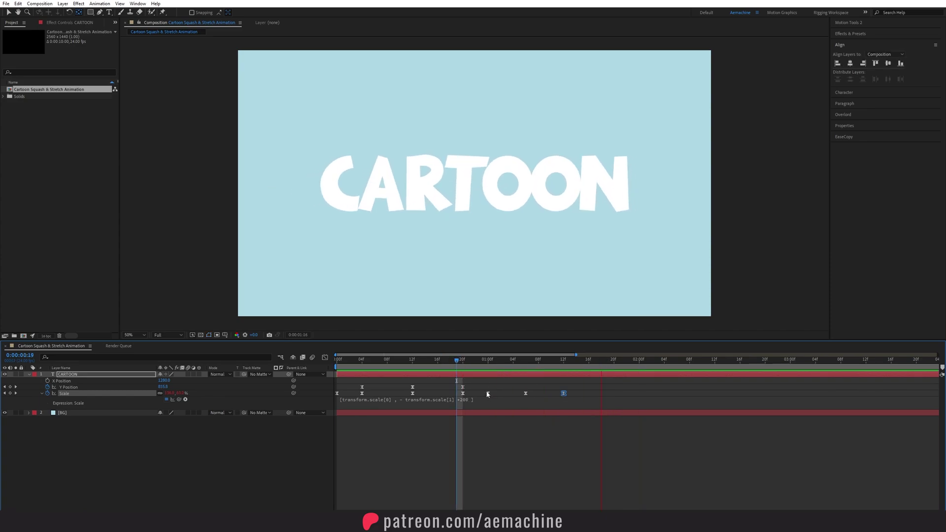
left_click_drag(494, 361, 374, 363)
key("space")
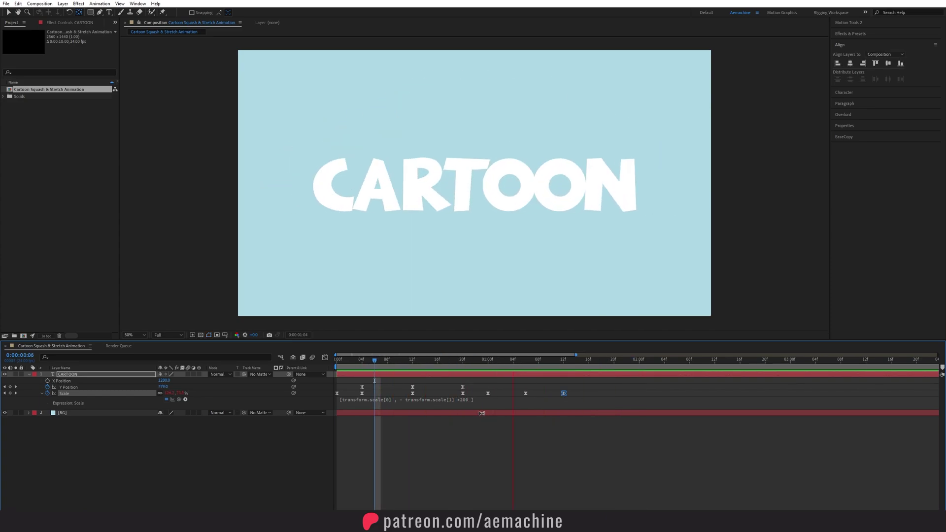
key("space")
- Shift the three Y Position keyframes one frame later, to frames 5, 13 and 21, and preview the timing
left_click_drag(493, 380, 362, 390)
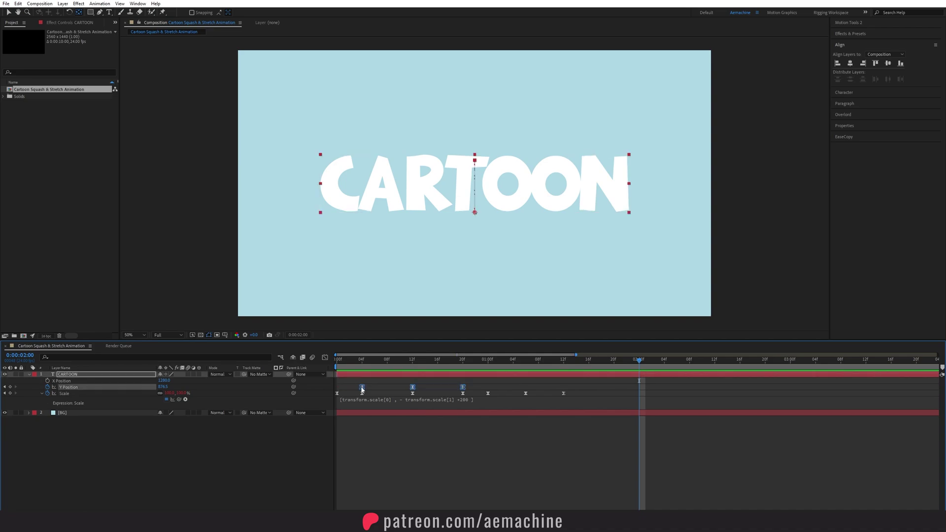
key("space")
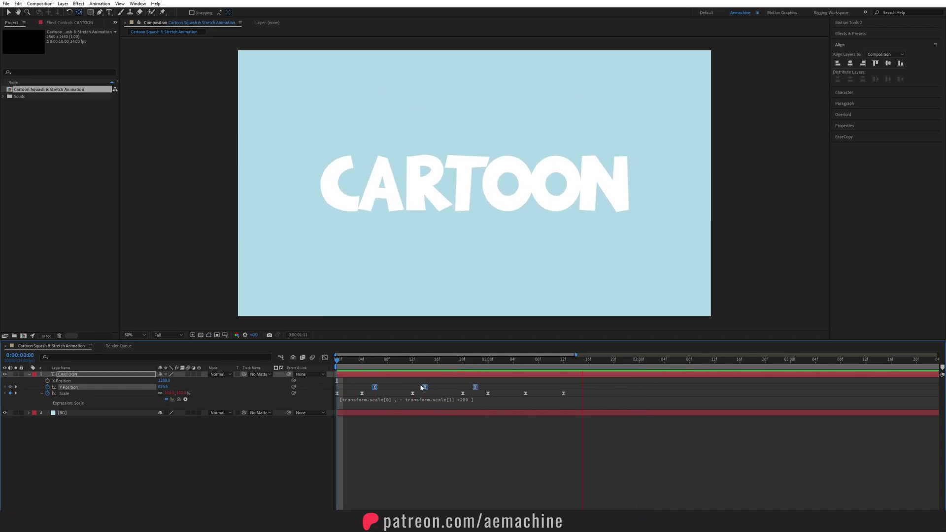
key("space")
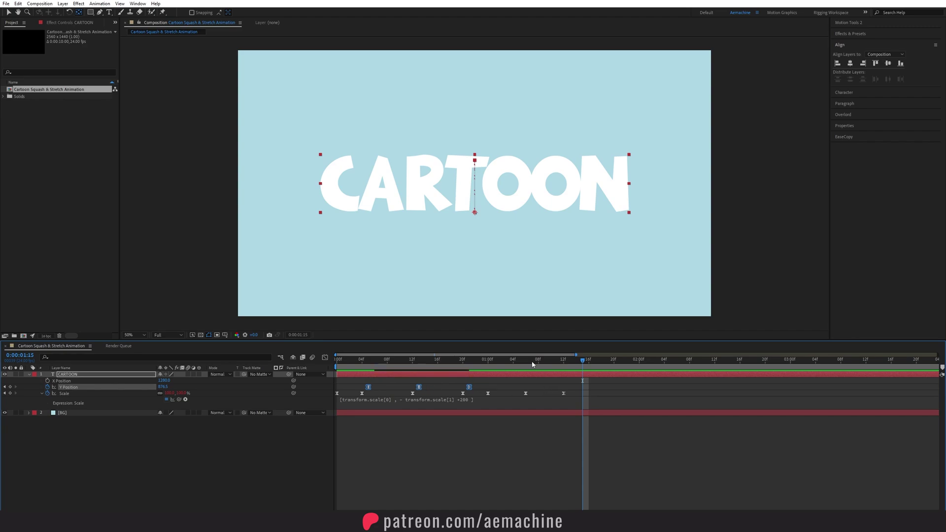
key("space")
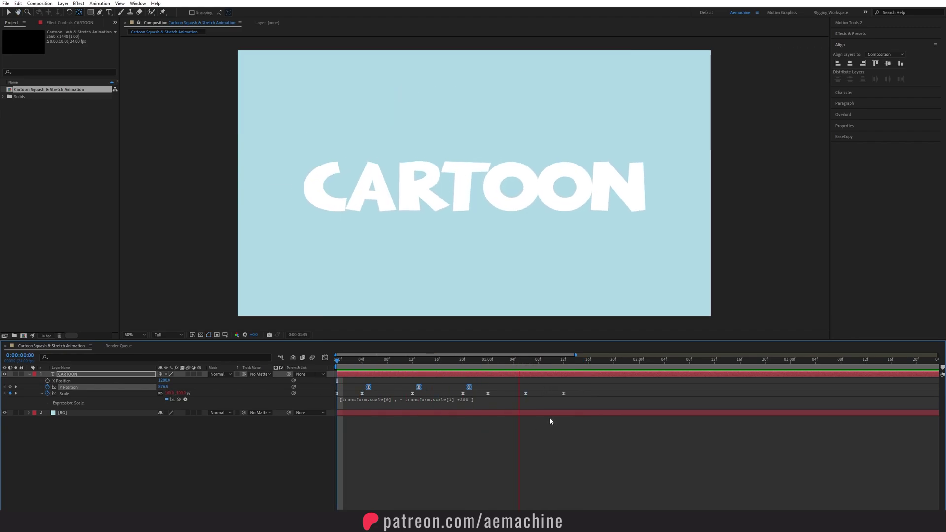
key("space")
key("space")
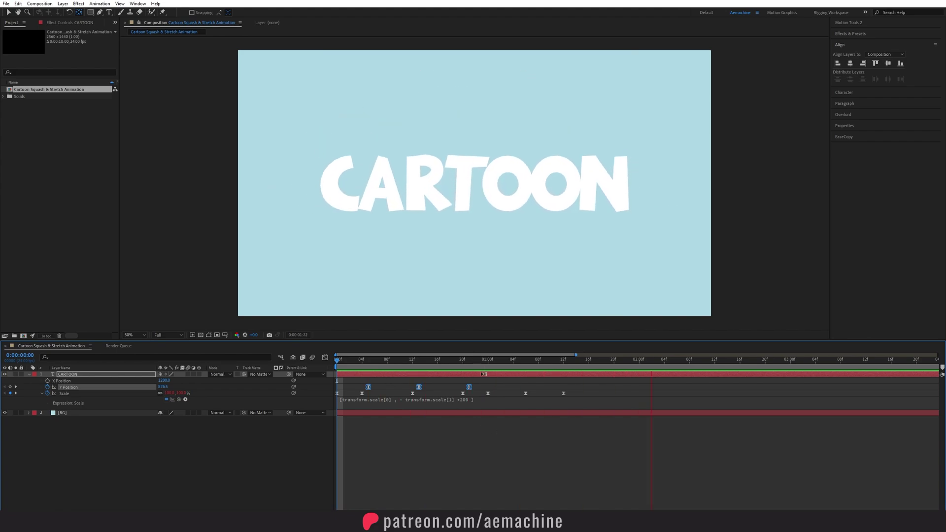
key("space")
- Compress the last three Scale keyframes proportionally so they span 1:00 to 1:09, and play the result
left_click_drag(594, 389, 486, 400)
left_click_drag(564, 393, 550, 394, "alt")
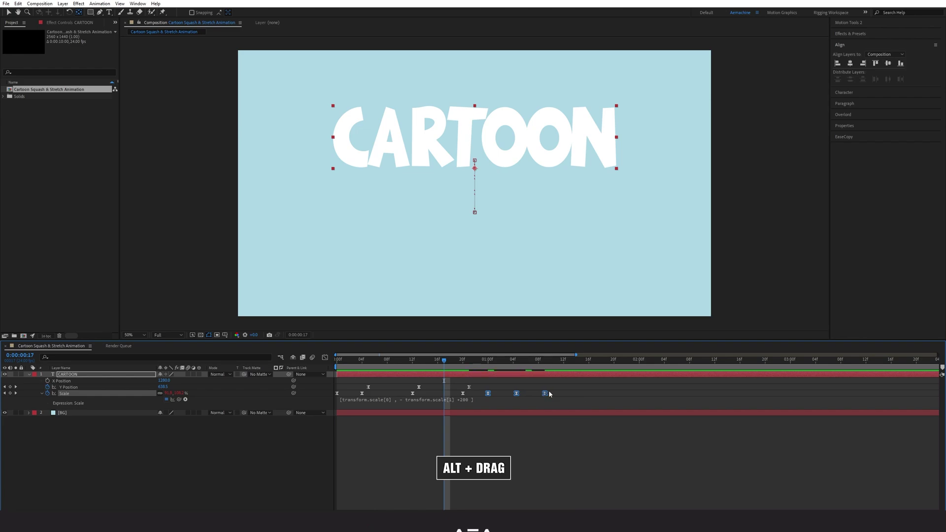
key("space")
left_click(465, 452)
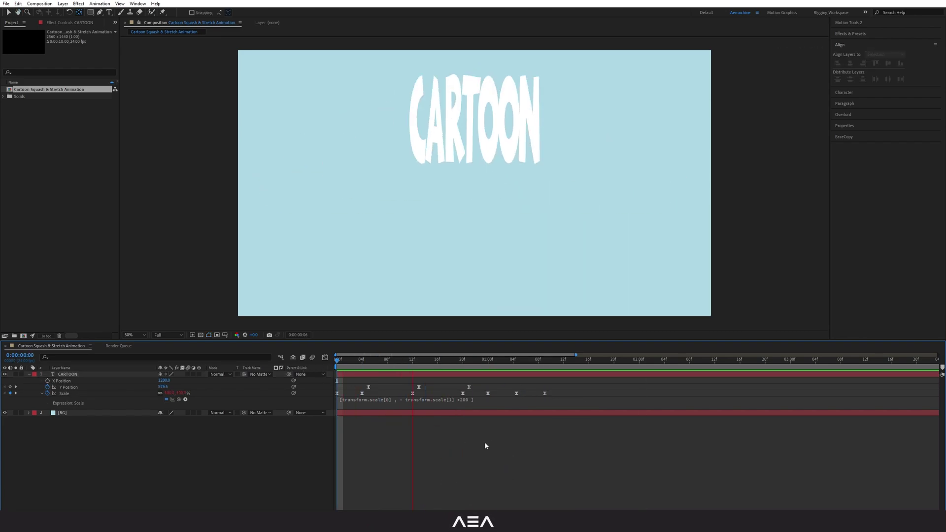
key("space")
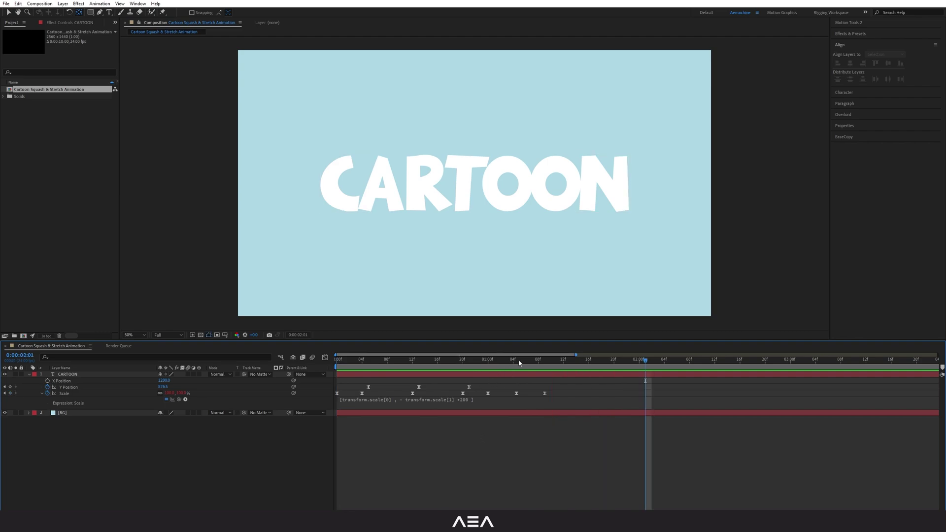
- Move the last three Scale keyframes later, to 1:02, 1:07 and 1:11, and preview the bounce
left_click_drag(560, 391, 502, 394)
left_click_drag(582, 387, 495, 397)
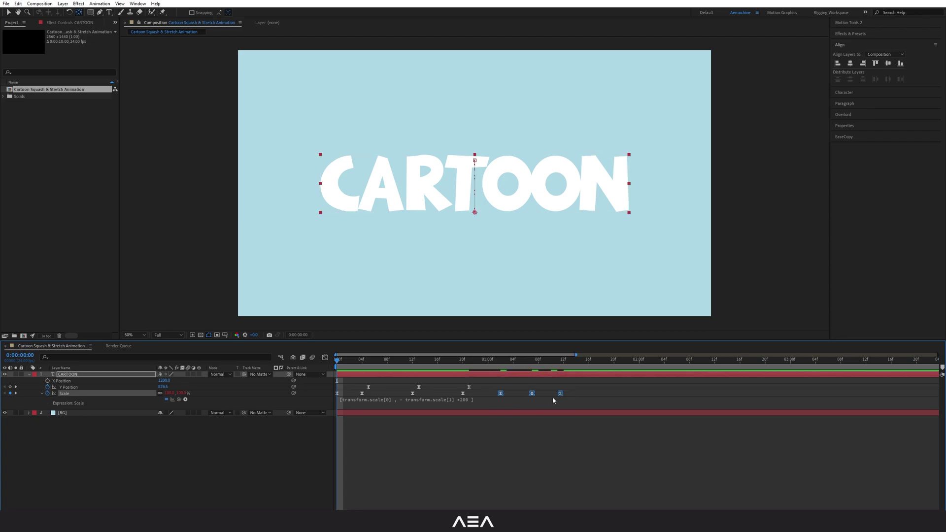
left_click(572, 392)
left_click(561, 393)
key("space")
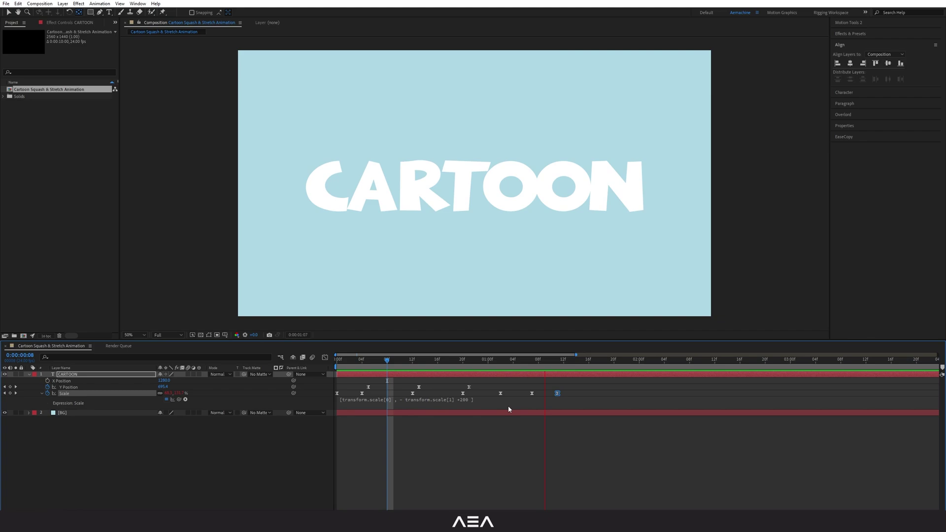
left_click_drag(547, 364, 528, 369)
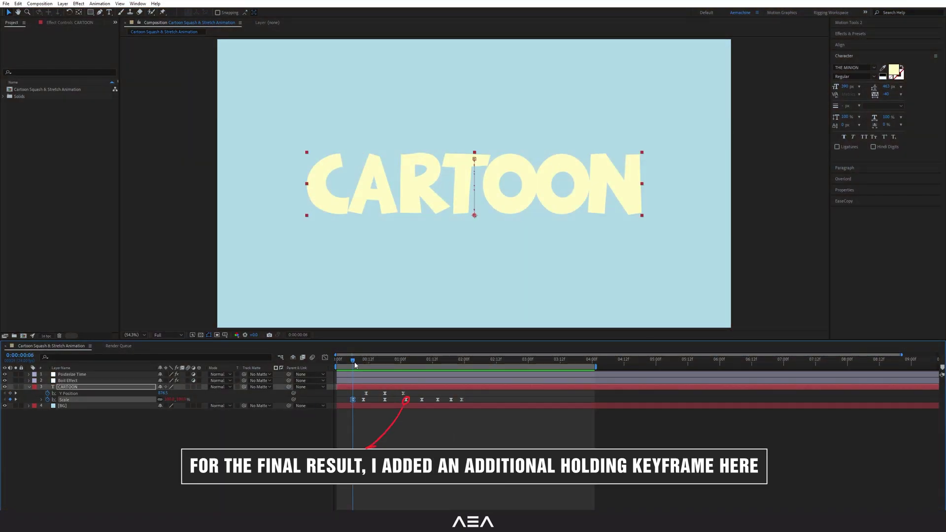
- In the Scale graph, flatten the handles of the additional holding keyframe at 1:02 where the curve starts rising
left_click_drag(355, 365, 451, 389)
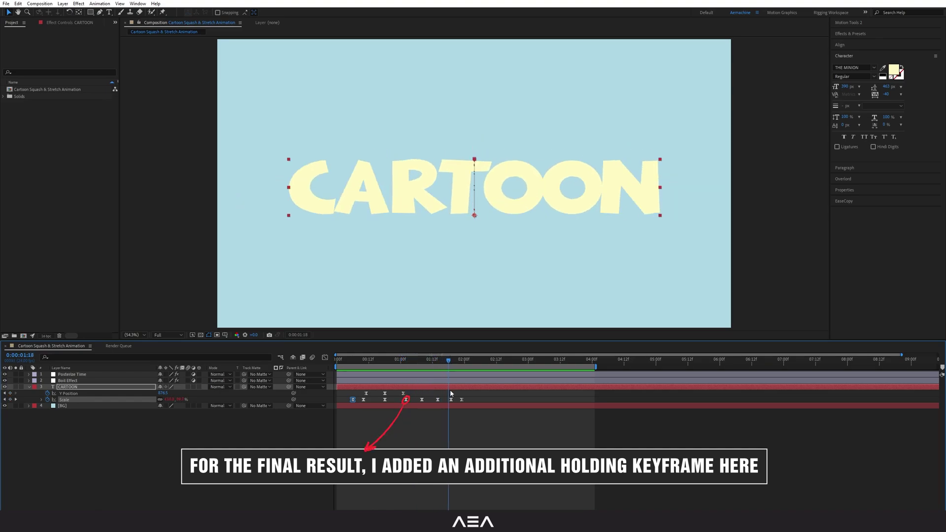
left_click_drag(474, 397, 338, 403)
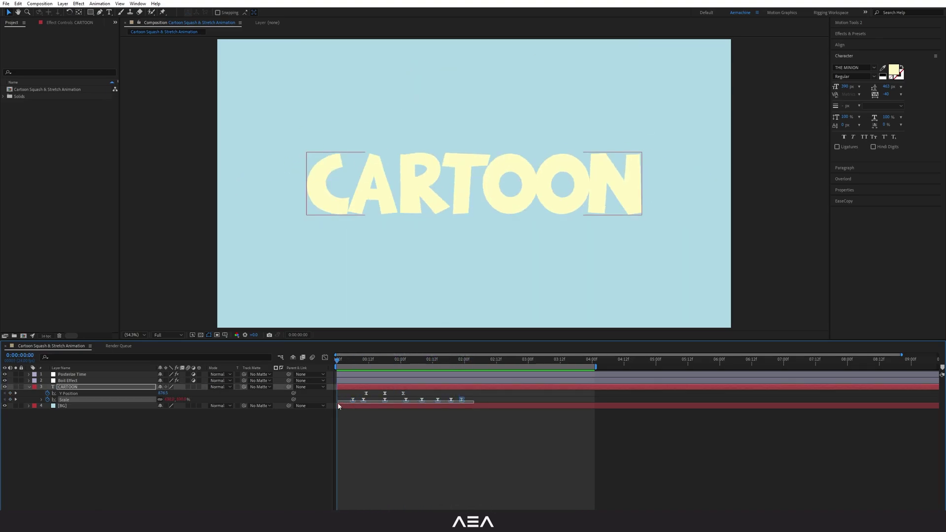
key("shift+F3")
left_click(610, 506)
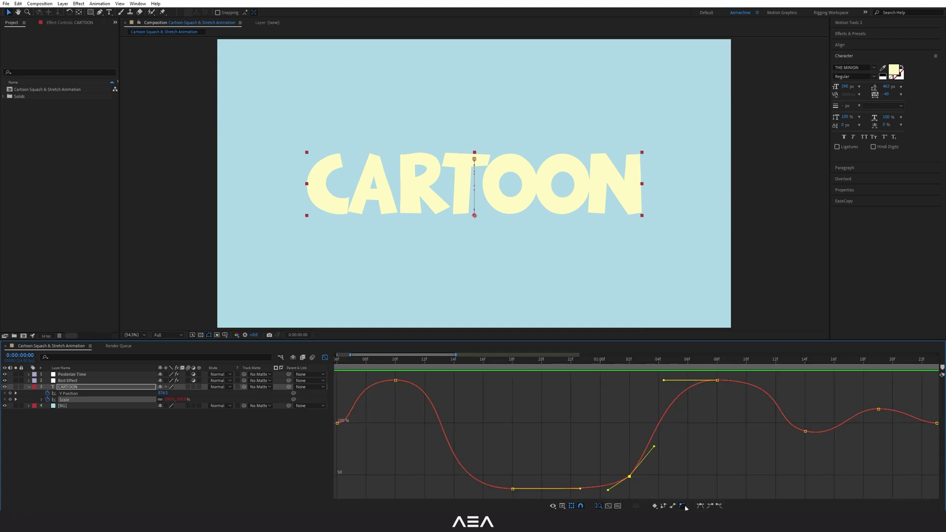
left_click_drag(647, 466, 658, 458)
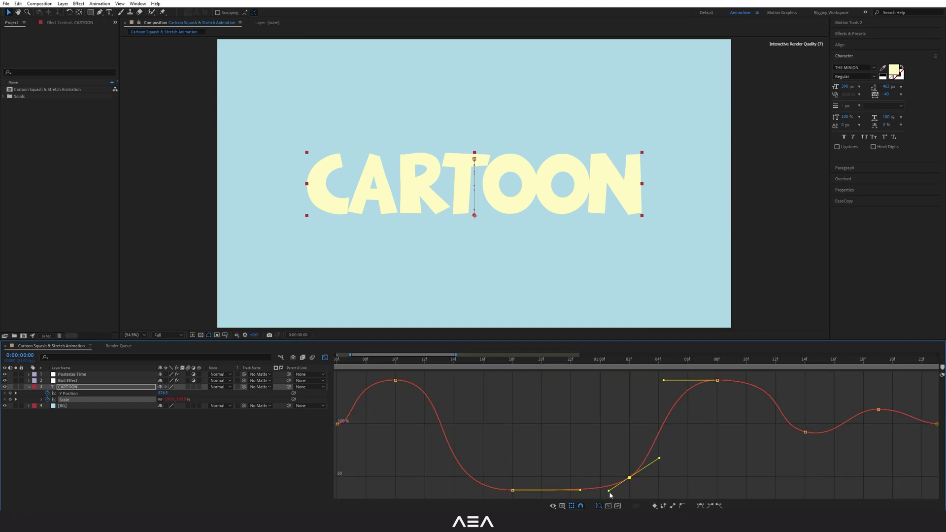
key("minus")
left_click_drag(505, 365, 688, 417)
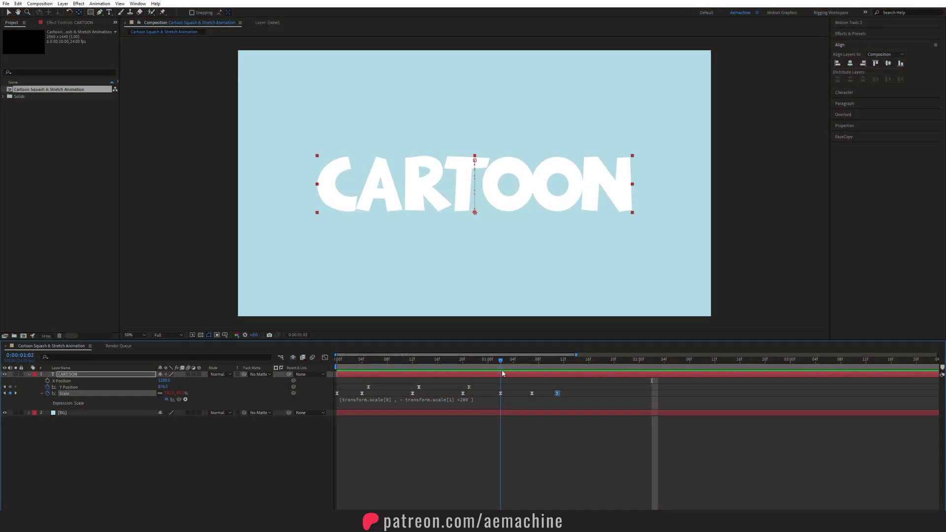
- Fine-tune the Scale values at the 1:02 and 1:07 keyframes and preview the bounce from the start
mouse_move(503, 374)
left_mouse_down()
mouse_move(440, 373)
mouse_move(500, 374)
left_mouse_up()
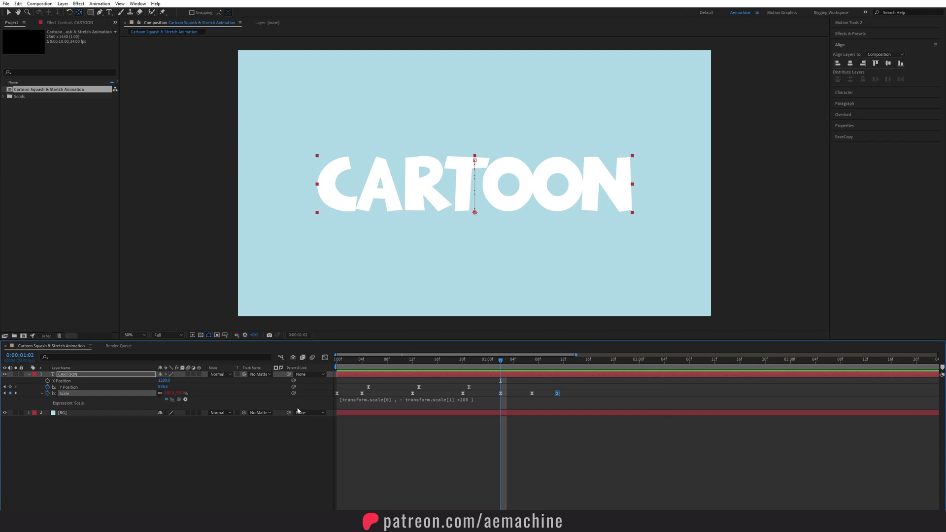
left_click_drag(177, 393, 163, 391)
left_click_drag(453, 366, 536, 371)
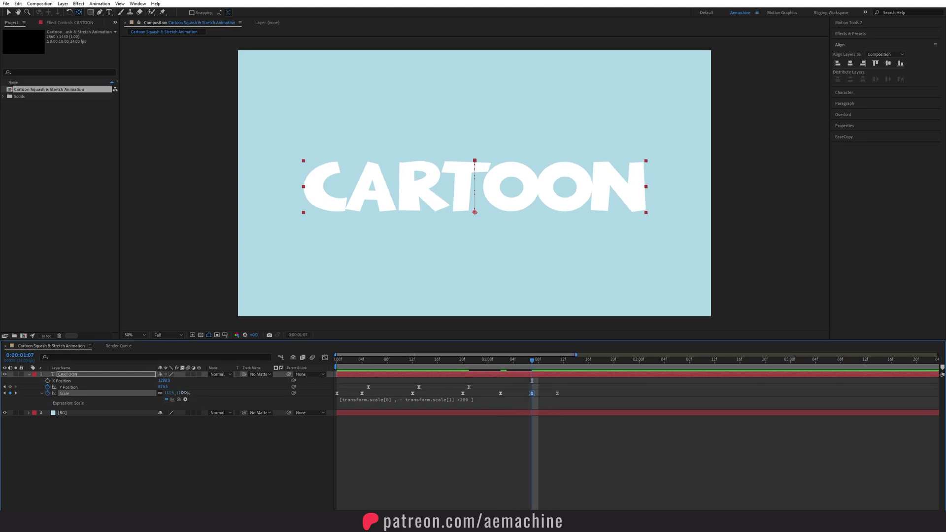
left_click_drag(184, 393, 189, 392)
left_click_drag(536, 362, 474, 372)
key("space")
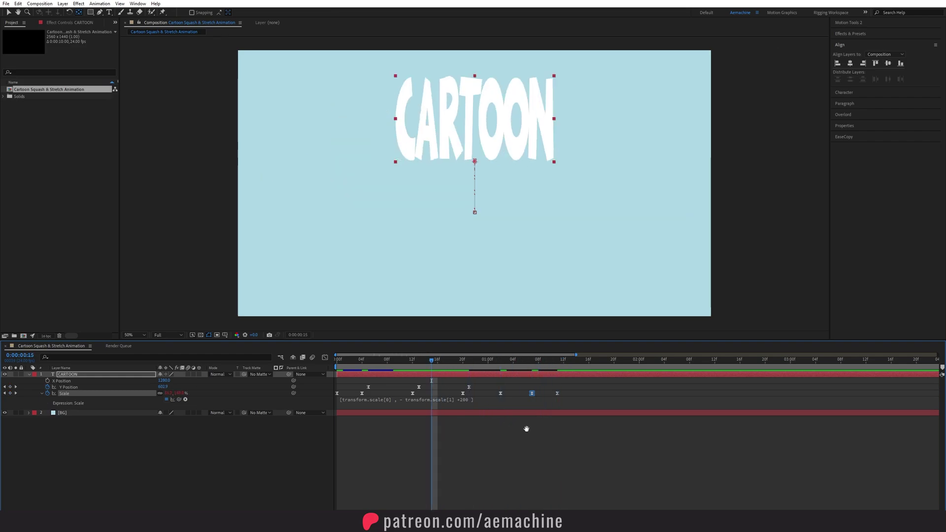
key("space")
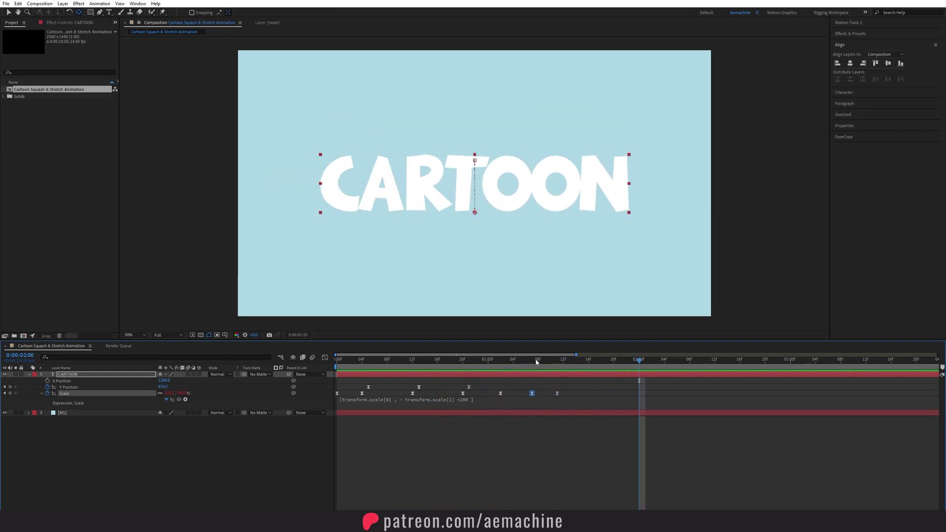
left_click_drag(537, 361, 335, 361)
key("space")
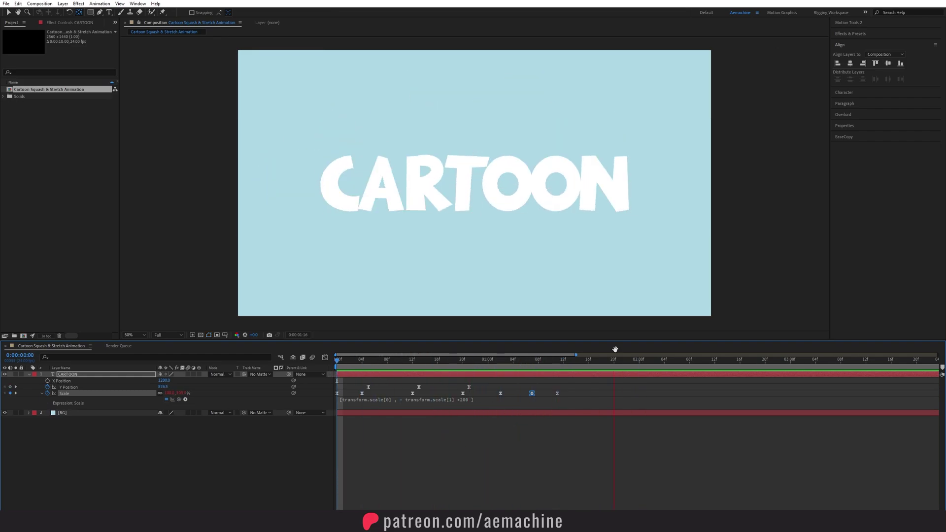
key("space")
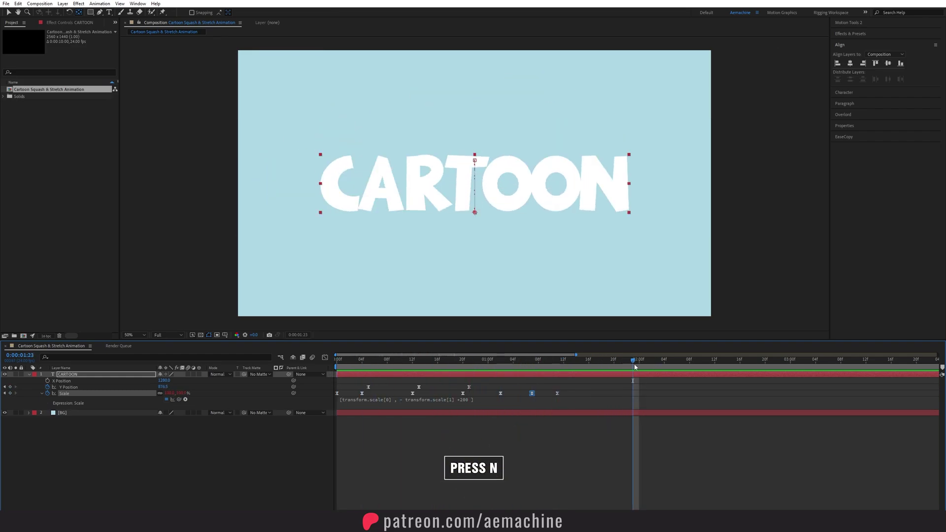
- End the work area at 2:00 and preview the animation within it
left_click_drag(634, 366, 640, 367)
key("n")
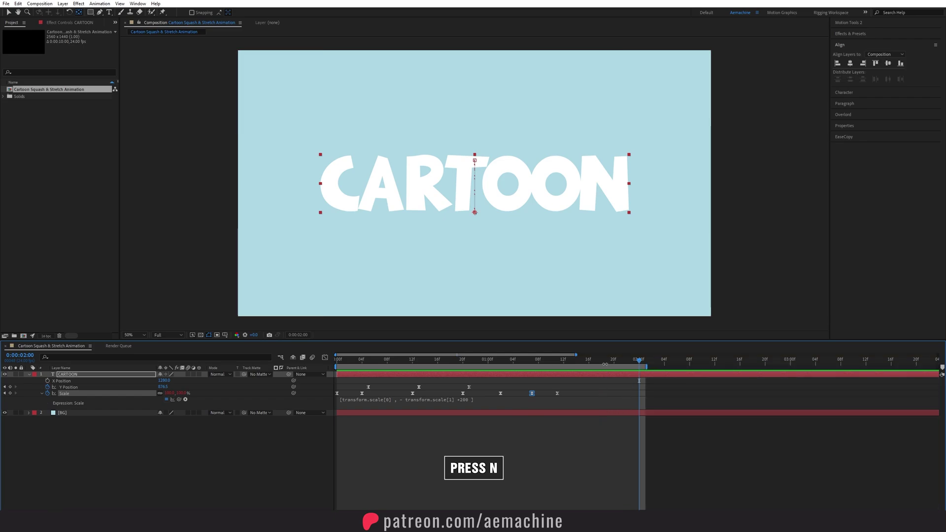
left_click(271, 445)
key("space")
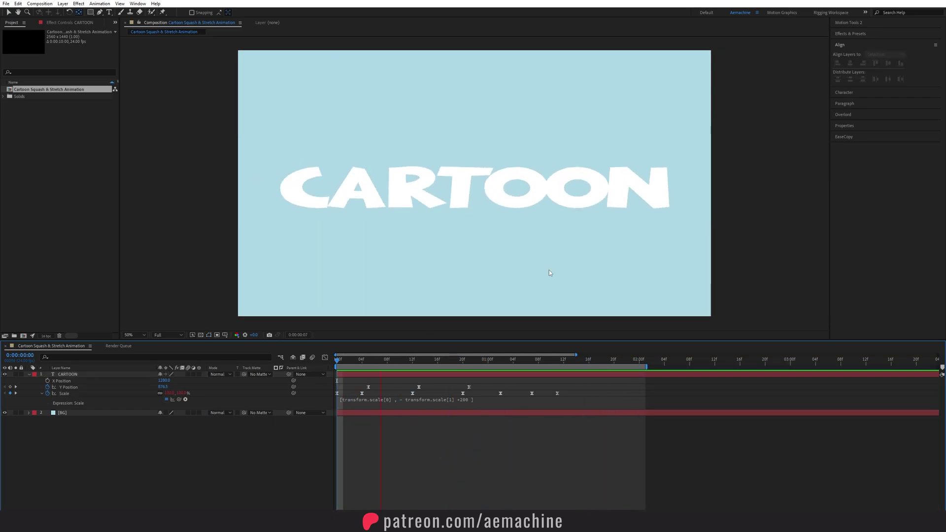
key("space")
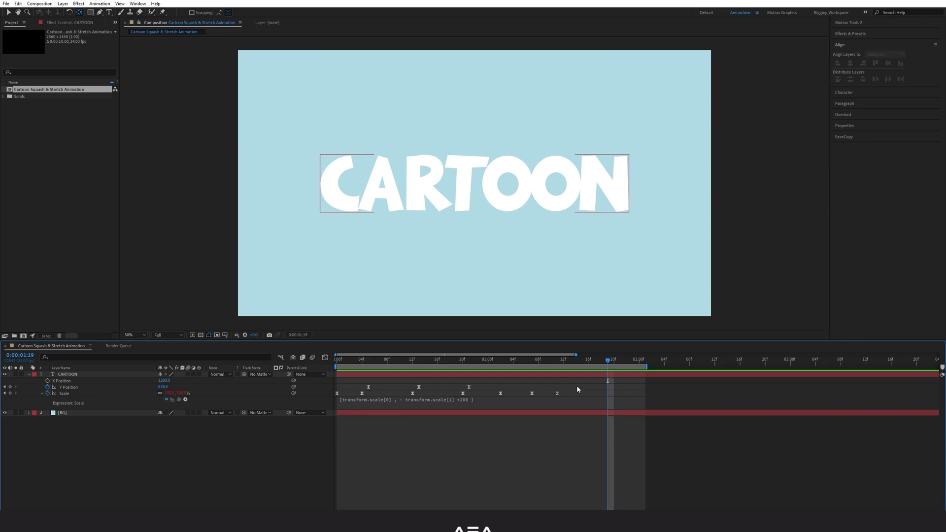
- Tighten the Y Position timing by moving its last two keyframes to 0:12 and 0:19, and preview the bounce
left_click_drag(576, 385, 342, 389)
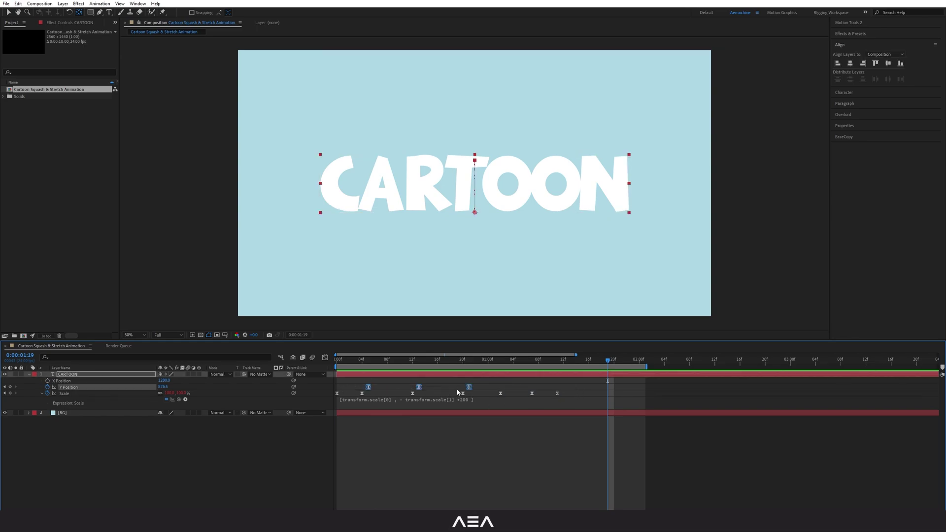
left_click_drag(462, 392, 456, 391)
key("space")
left_click(401, 443)
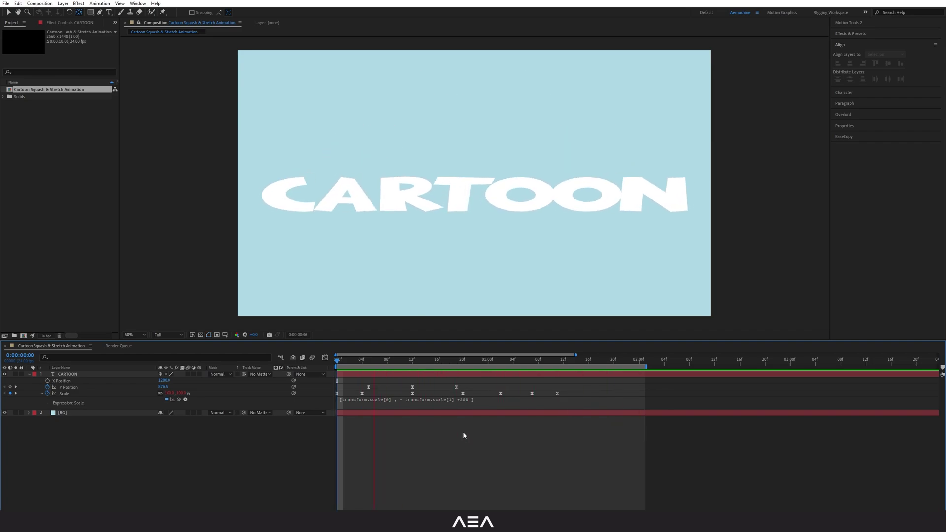
key("space")
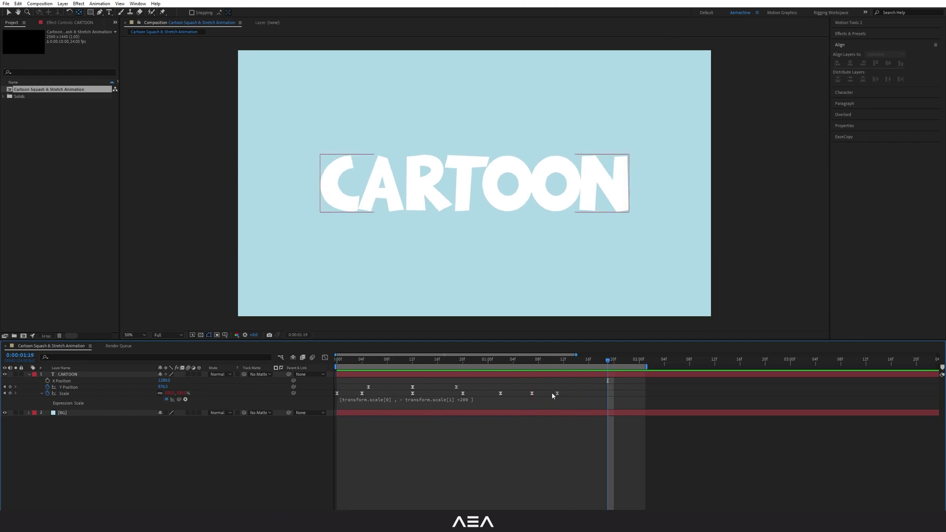
- In the Scale graph, slightly lengthen the outgoing handles of the 0:04 and 0:12 keyframes and preview the animation
left_click_drag(567, 392, 323, 398)
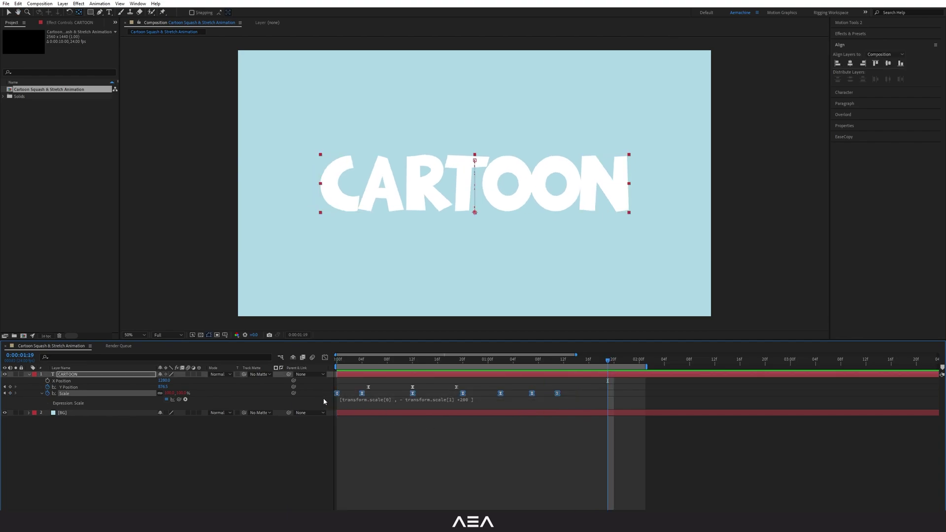
left_click(325, 358)
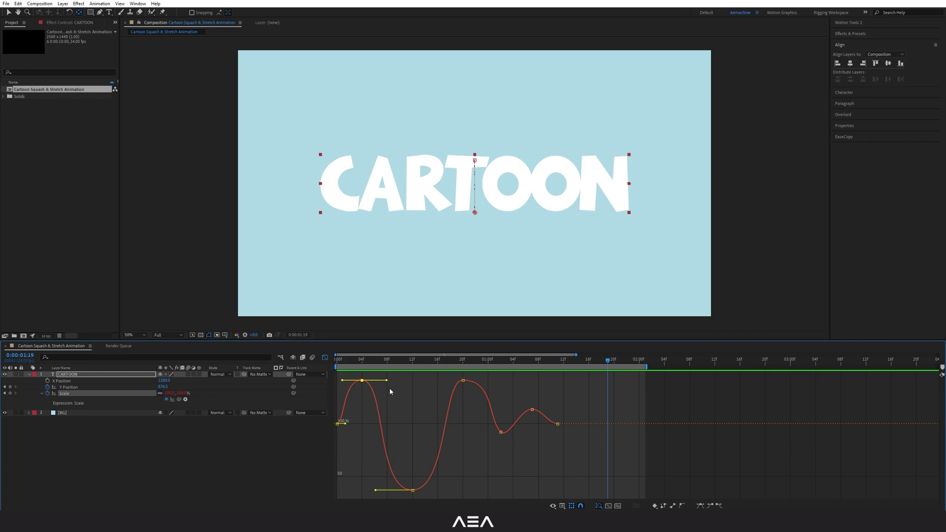
left_click_drag(387, 380, 391, 380)
left_click_drag(423, 461, 387, 495)
left_click_drag(446, 490, 449, 491)
left_click(532, 410)
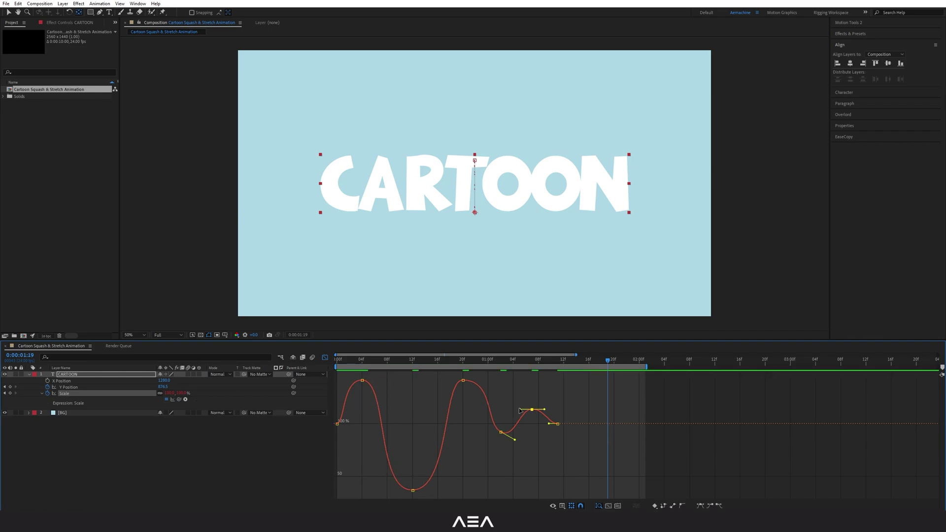
key("space")
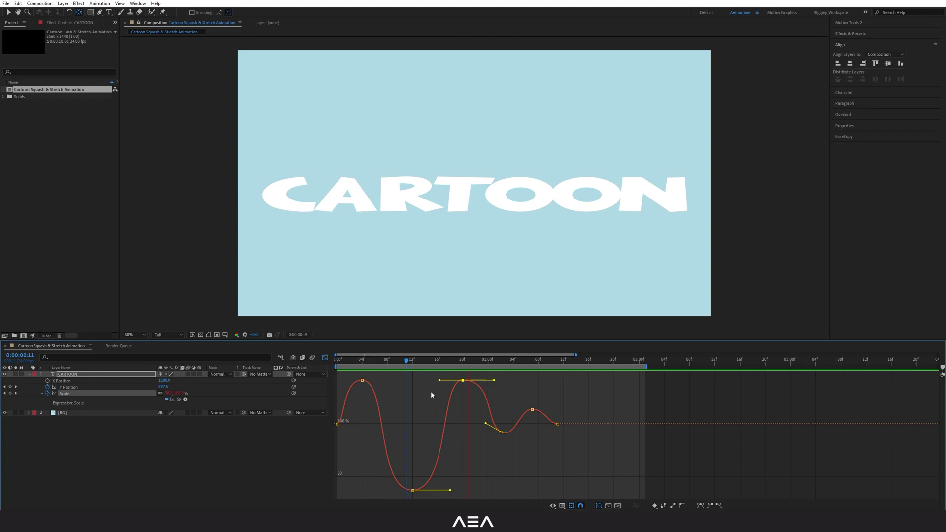
key("space")
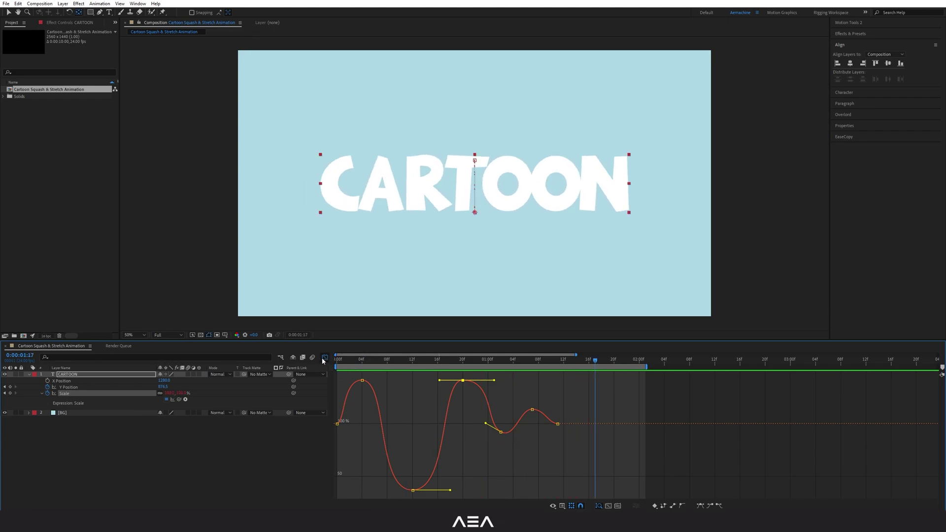
- Change the CARTOON text's fill colour to FFFAC3 and preview the animation
left_click(324, 358)
left_click(90, 451)
left_click(70, 376)
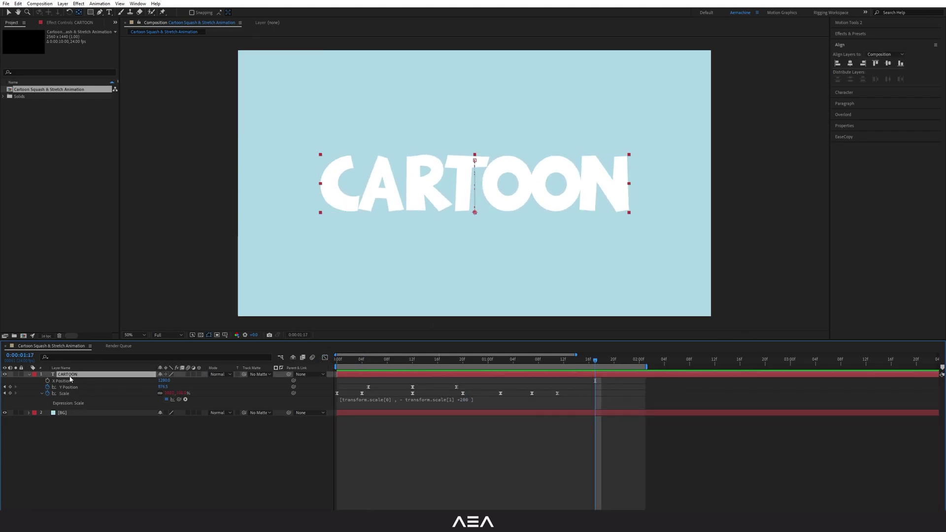
left_click(845, 93)
left_click(893, 71)
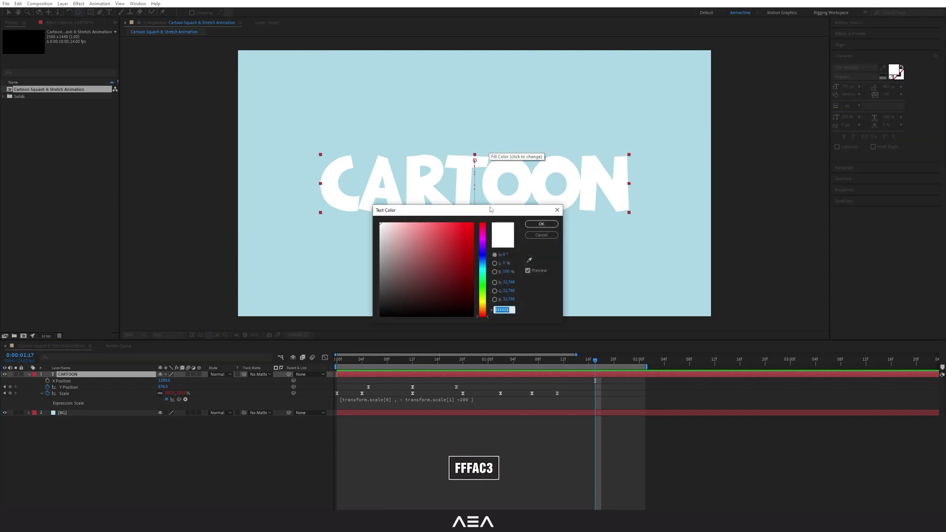
left_click_drag(490, 209, 486, 202)
type("FFFAC3")
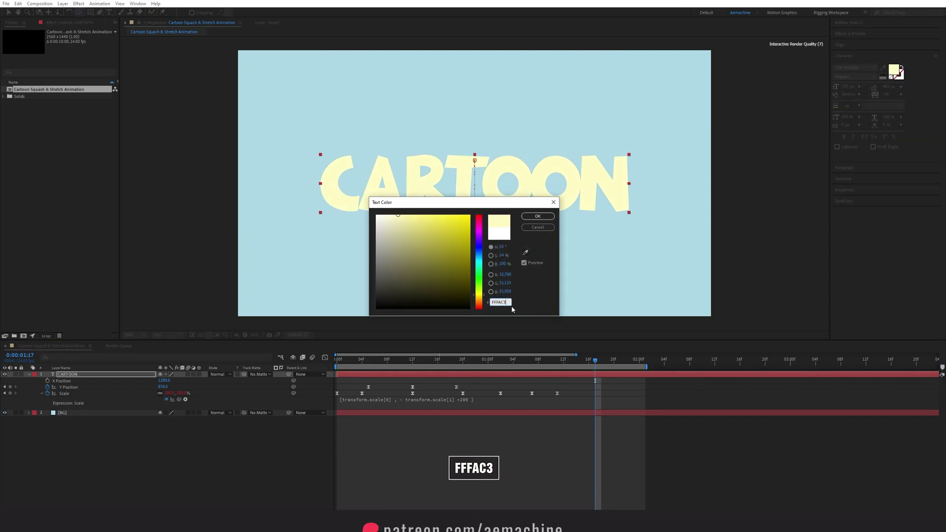
left_click(538, 216)
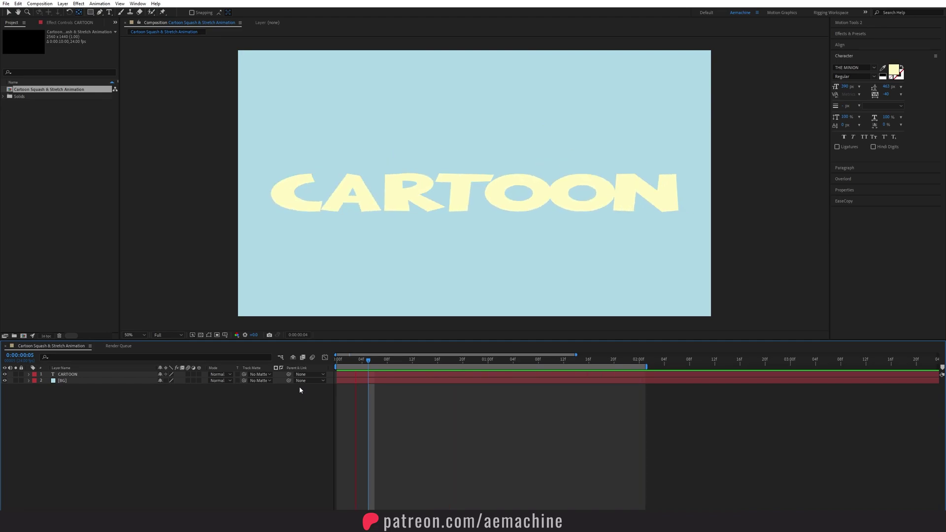
key("space")
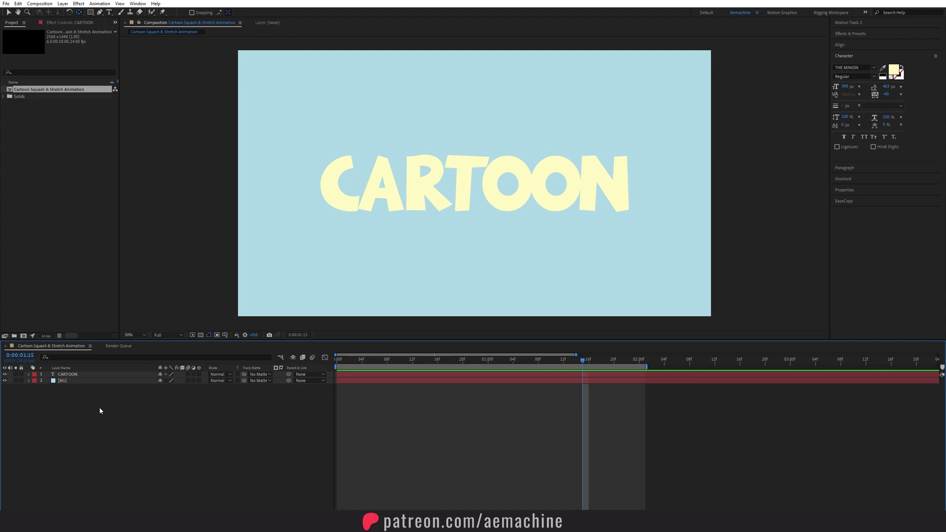
- Add an adjustment layer above the text and name it Boil Effect
right_click(99, 406)
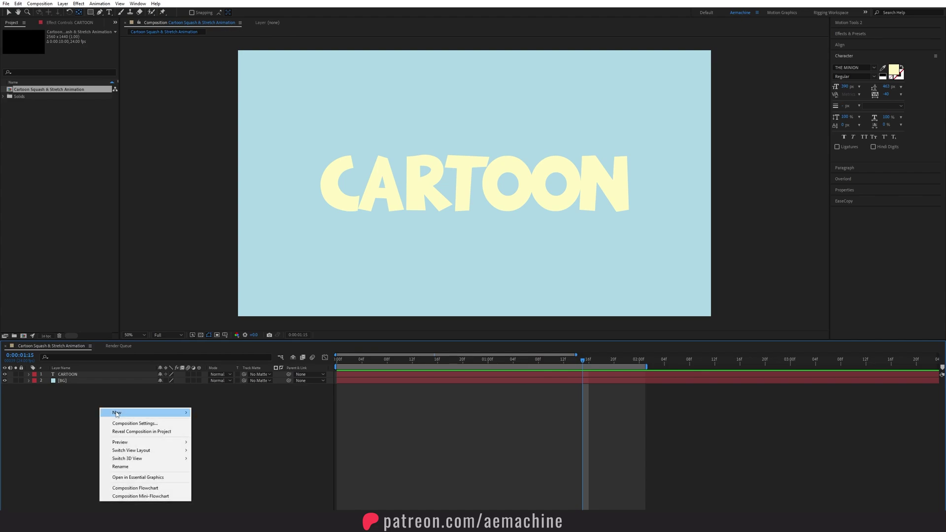
mouse_move(143, 413)
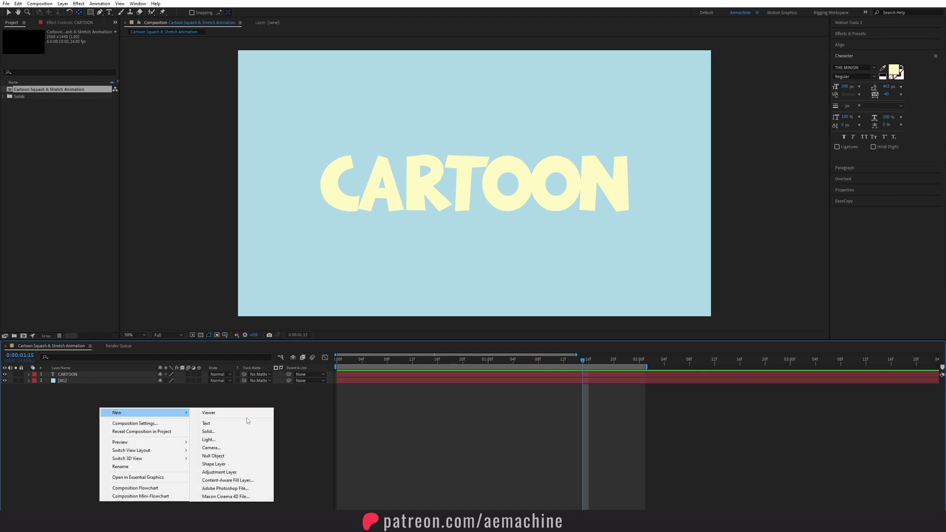
left_click(225, 474)
key("Return")
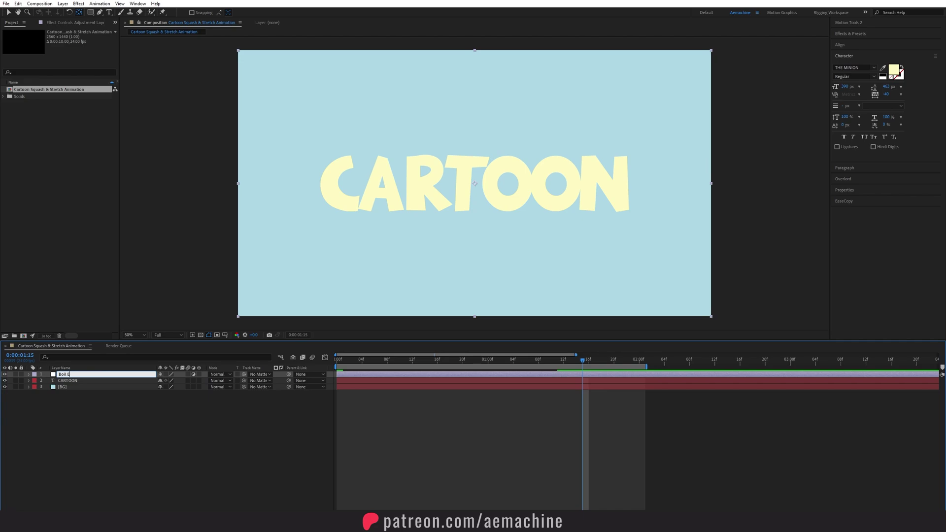
type("Boil Effect")
key("Return")
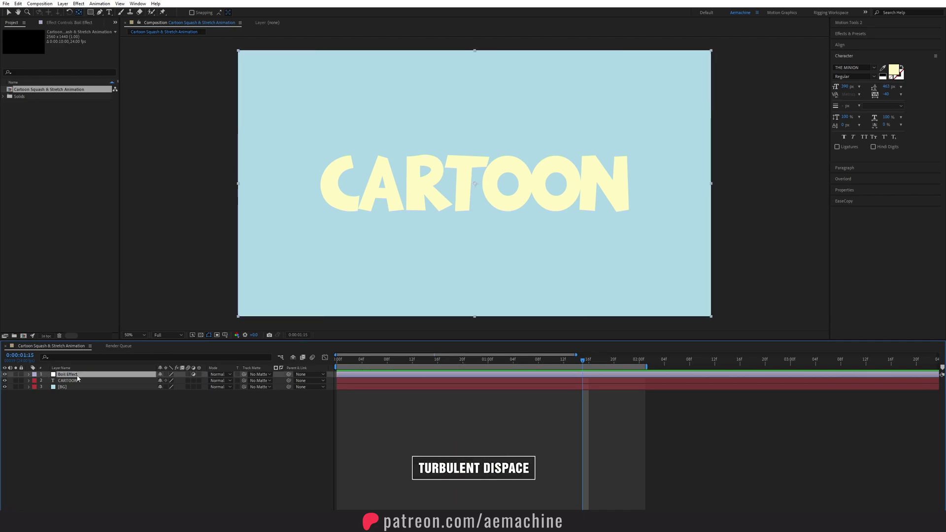
- Apply Turbulent Displace to the Boil Effect layer with Amount 5 and Size 150
key("ctrl+space")
type("tu")
key("Return")
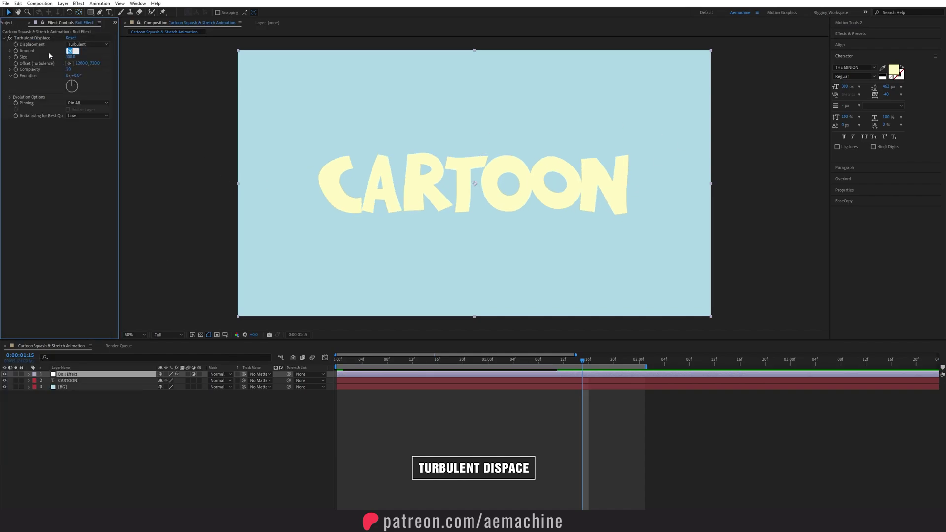
type("5")
key("Return")
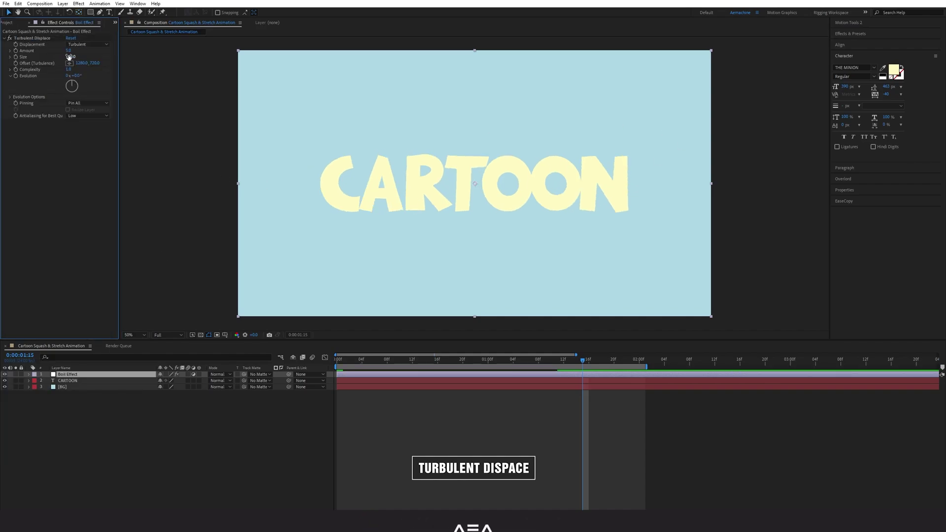
left_click(69, 57)
type("150")
key("Return")
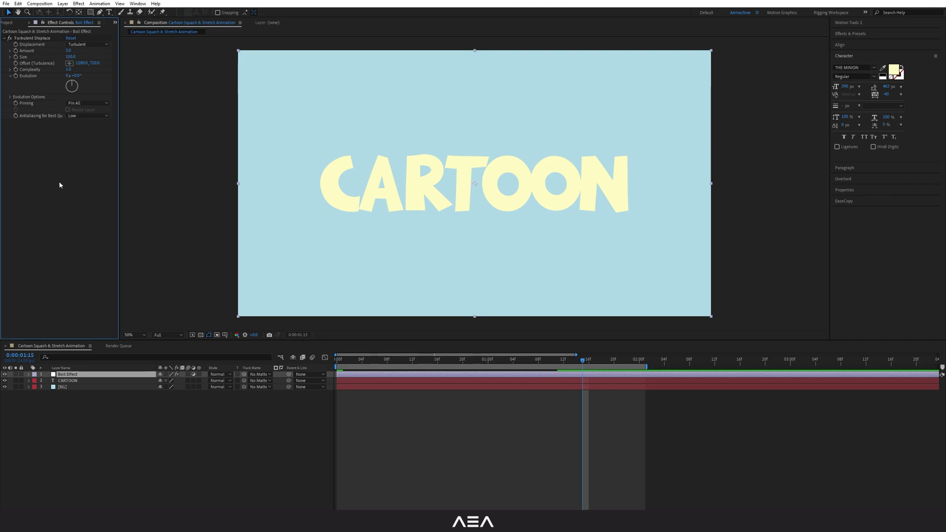
- Try out different Evolution and Random Seed values on Turbulent Displace, undoing each change
mouse_move(75, 80)
left_mouse_down()
mouse_move(302, 95)
mouse_move(60, 80)
left_mouse_up()
key("ctrl+z")
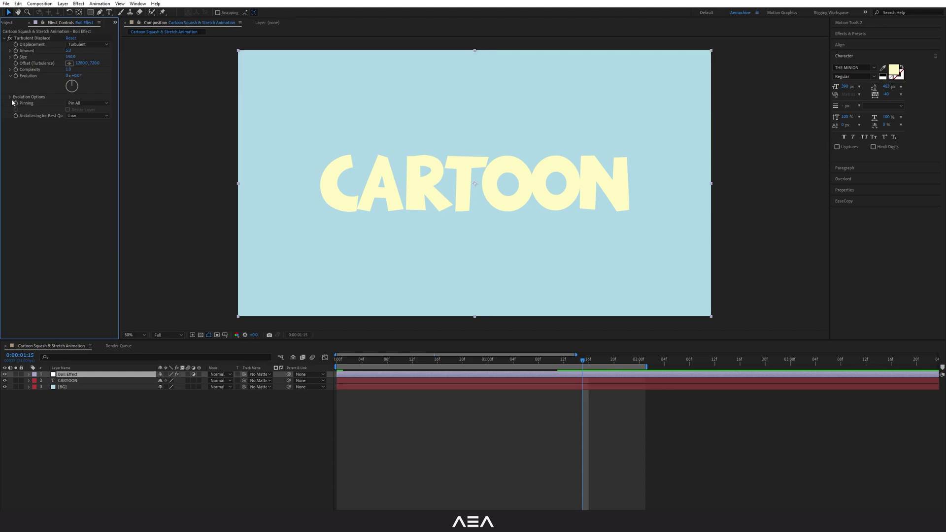
left_click(11, 97)
left_click_drag(67, 115, 101, 114)
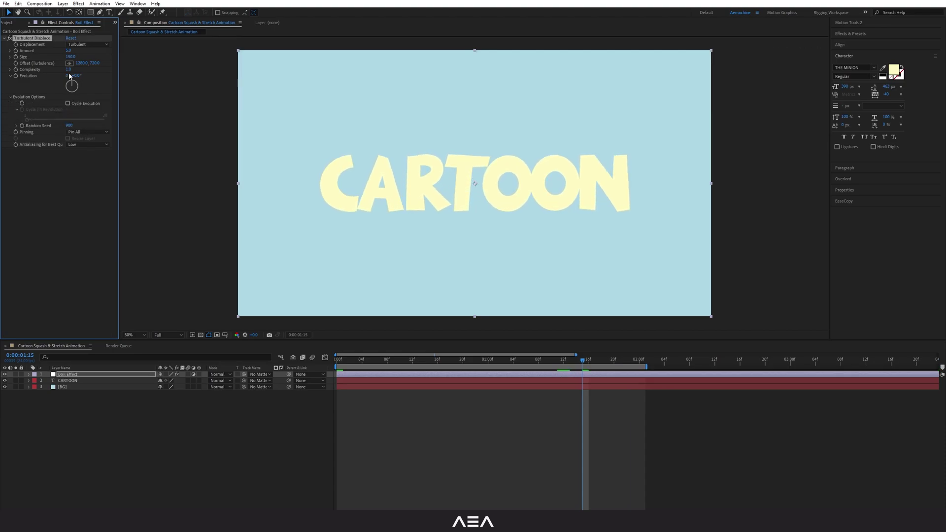
key("ctrl+z")
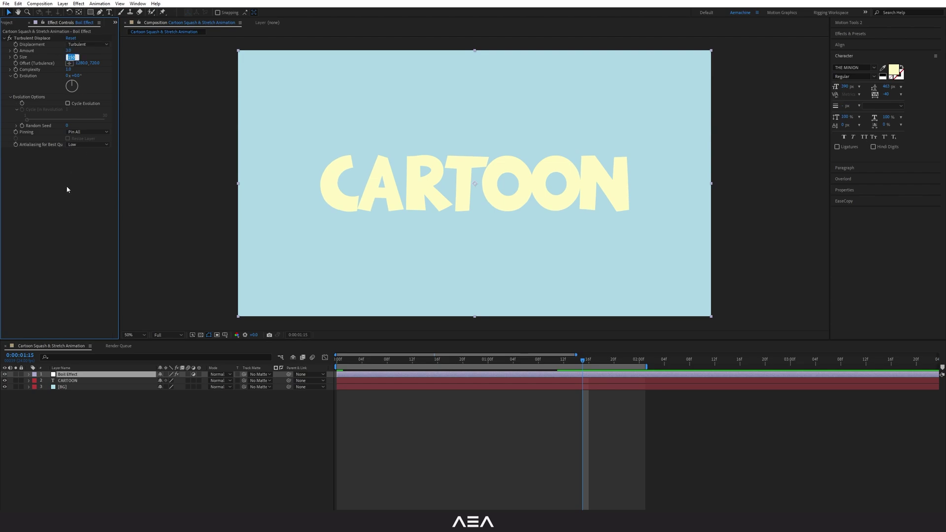
- Set the Turbulent Displace Size to 50, test it by varying the Random Seed, and undo the seed change
type("50")
key("Return")
left_click_drag(66, 127, 96, 131)
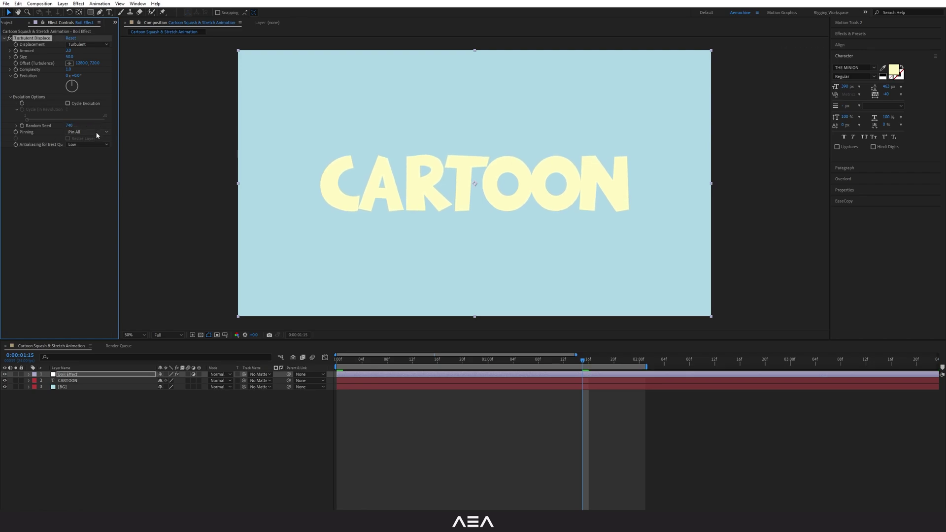
key("ctrl+z")
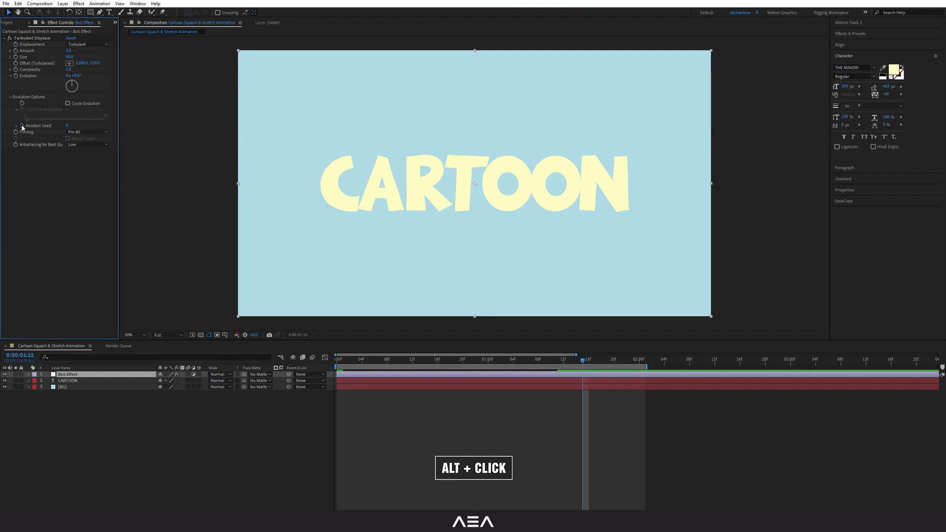
- Add an expression to Random Seed with posterizeTime(12); on the first line and time*10 on the second
left_click(22, 126, "alt")
type("pos")
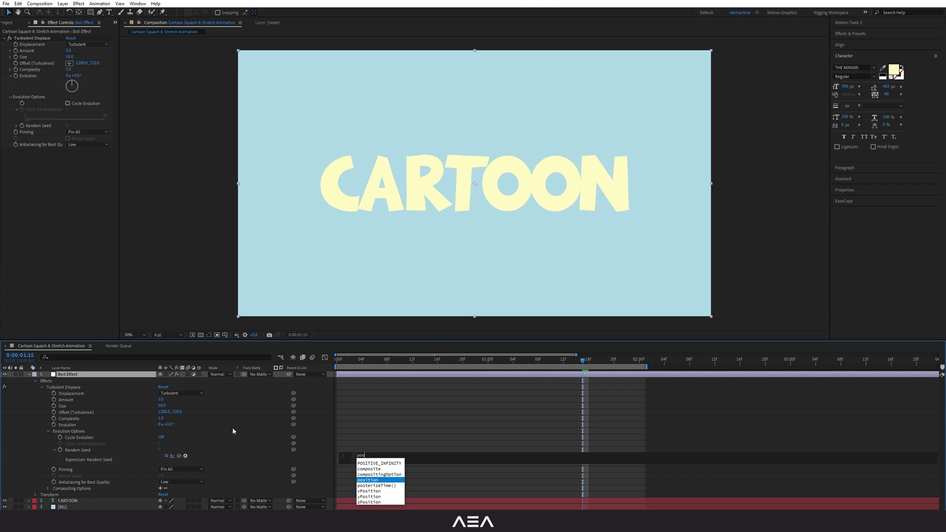
type("terizeTime(12);")
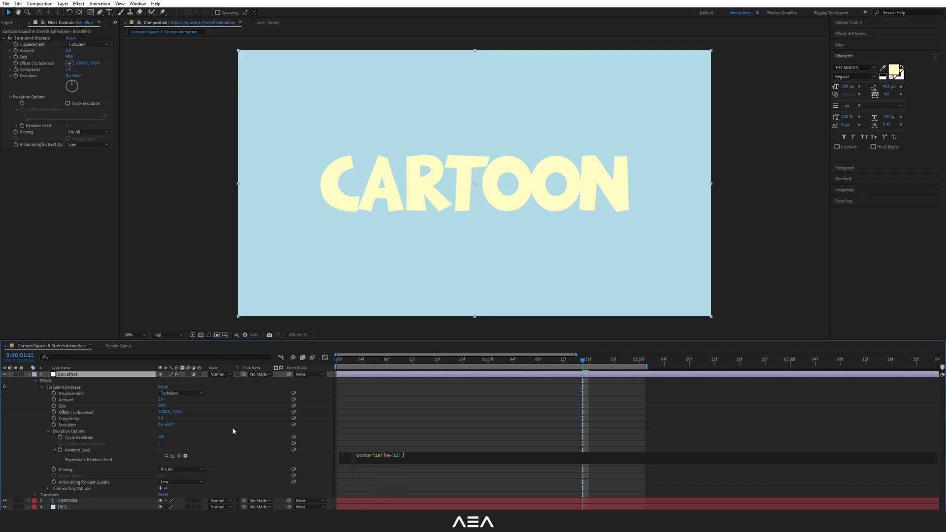
key("Return")
type("time")
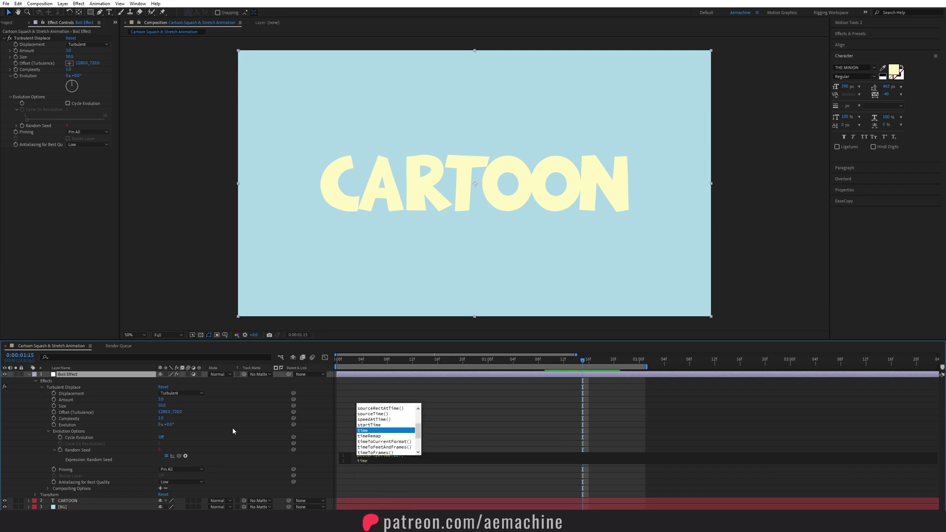
type("=")
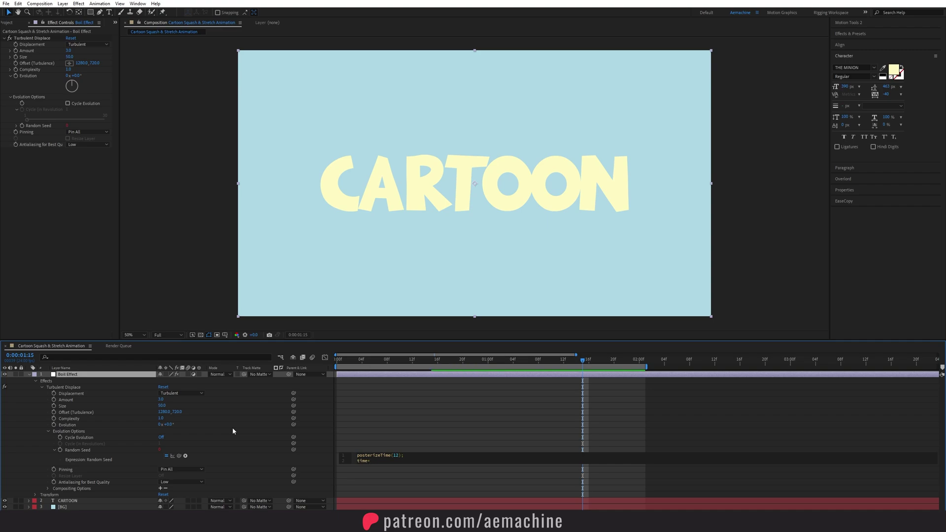
type("10")
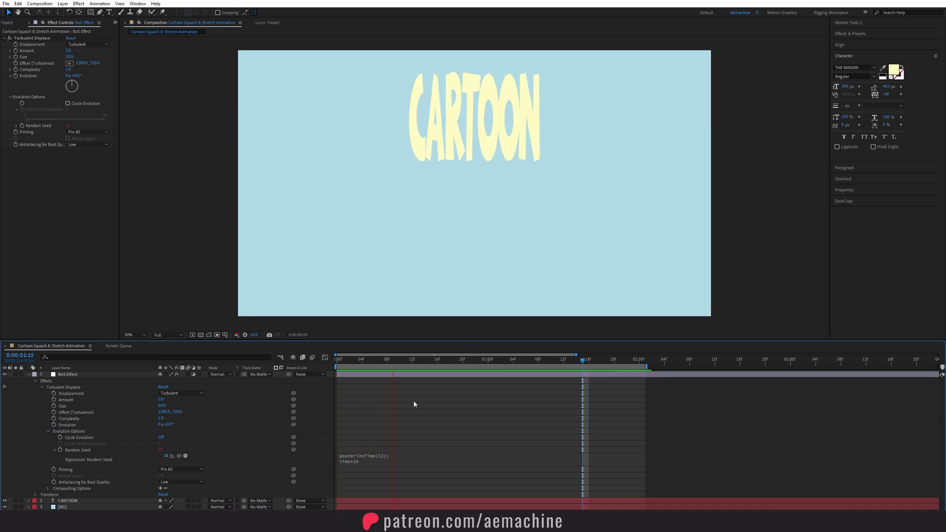
- Change the second line of the Random Seed expression to time*5, preview the boil, and collapse the Boil Effect layer
left_click(373, 461)
left_click(378, 461)
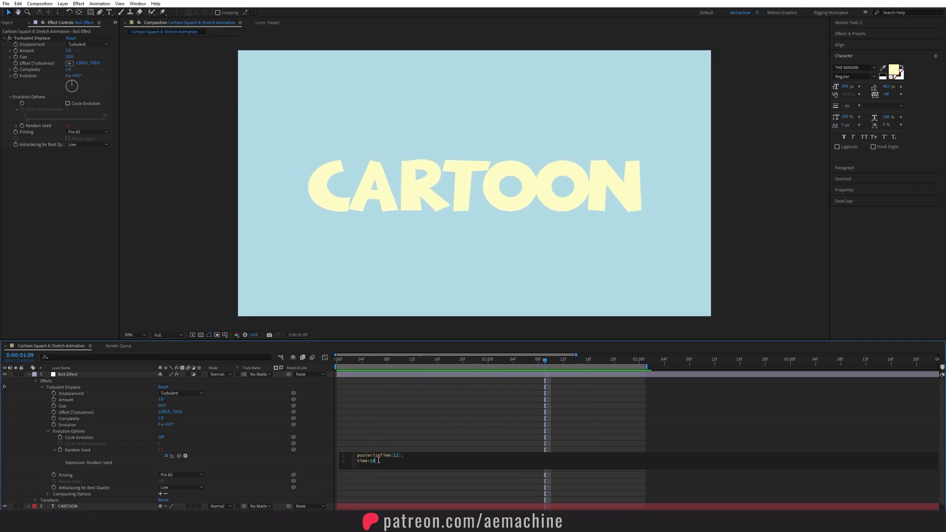
type("50")
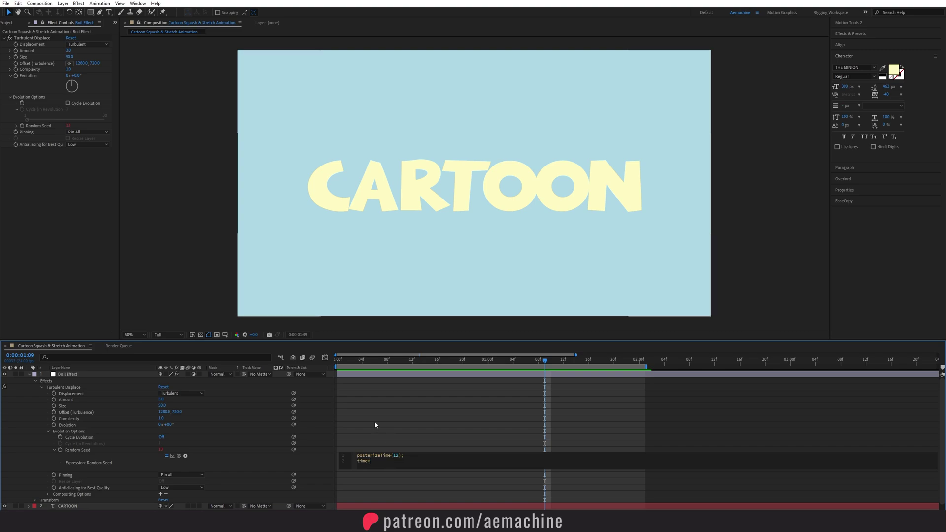
type("5")
left_click(388, 422)
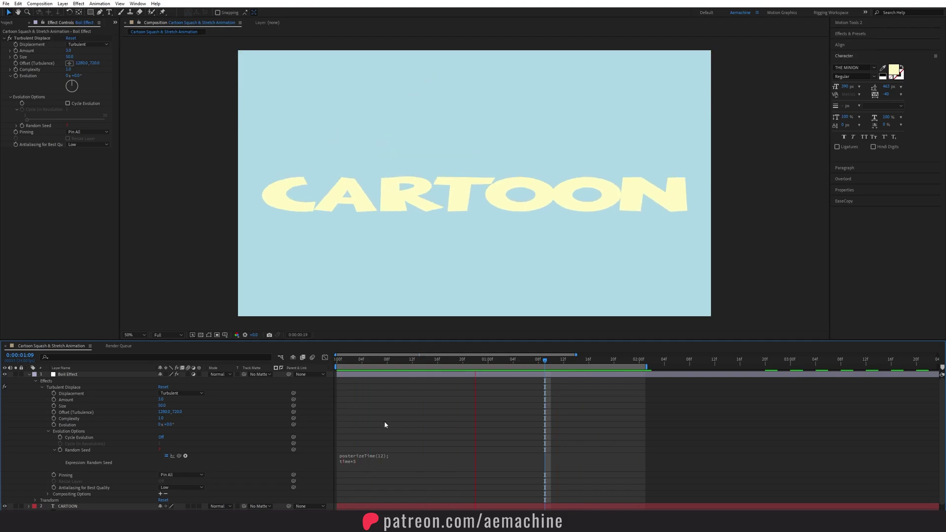
key("space")
left_click(28, 374)
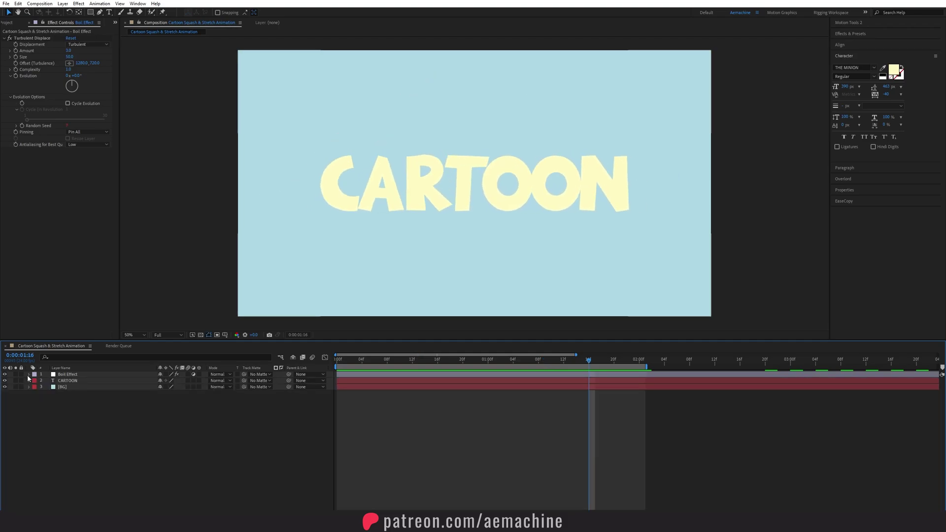
- Add a new adjustment layer above the Boil Effect layer and name it Posterize Time
right_click(67, 423)
mouse_move(103, 430)
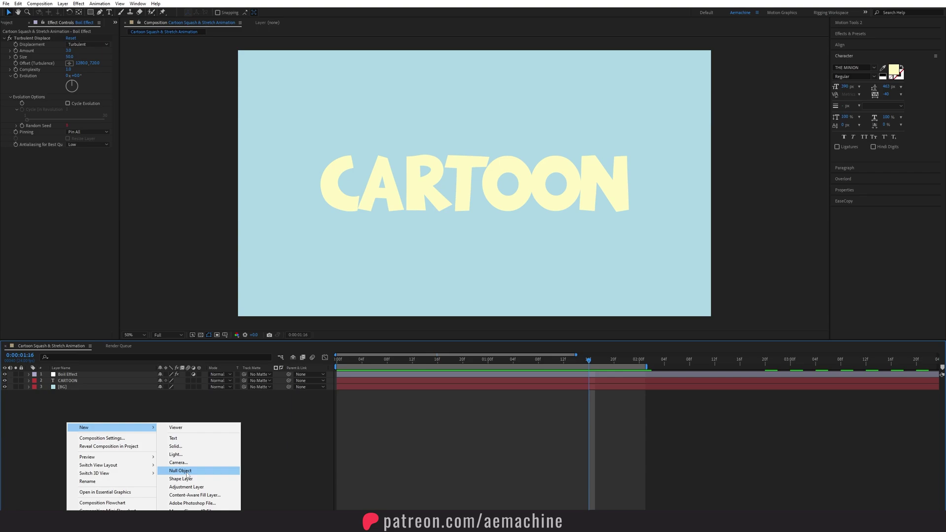
left_click(186, 487)
key("Return")
type("Posterize T")
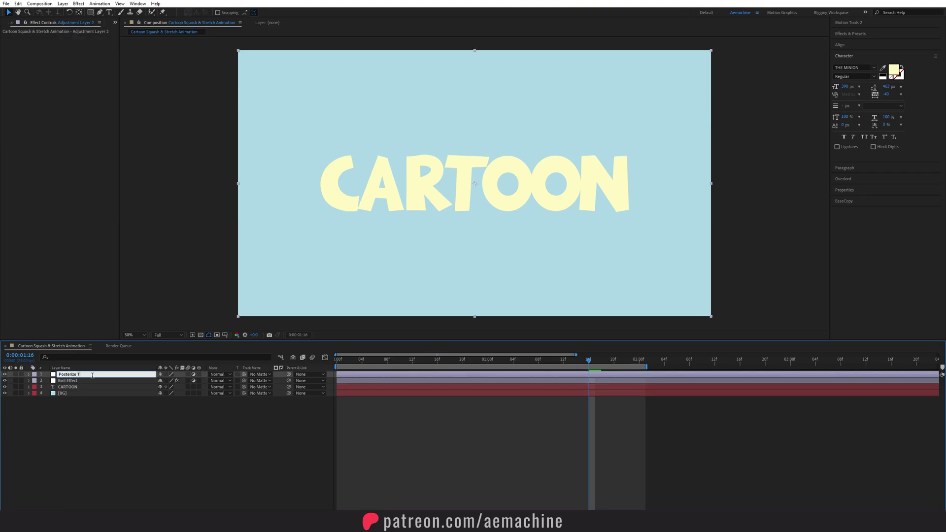
type("ime")
key("Return")
- Apply the Posterize Time effect to the new adjustment layer and set its Frame Rate to 12
key("ctrl+space")
type("pos")
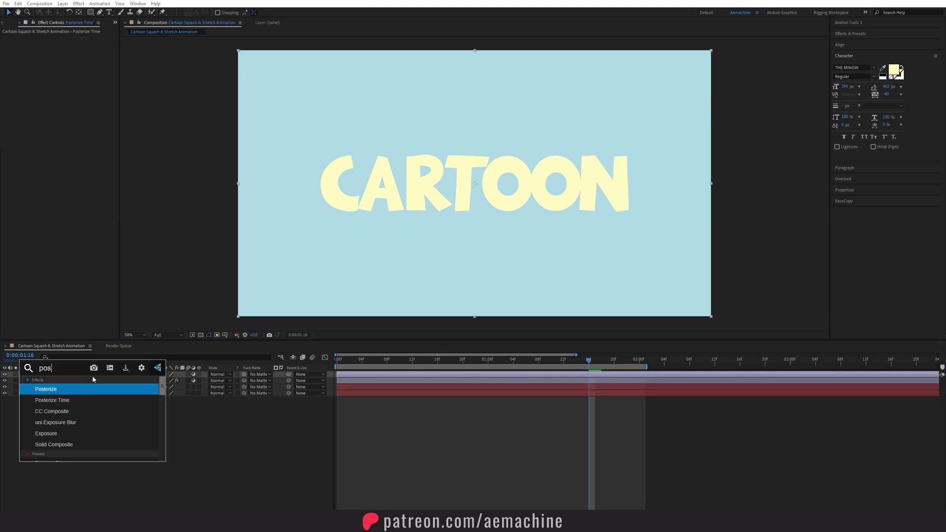
key("Down")
key("Return")
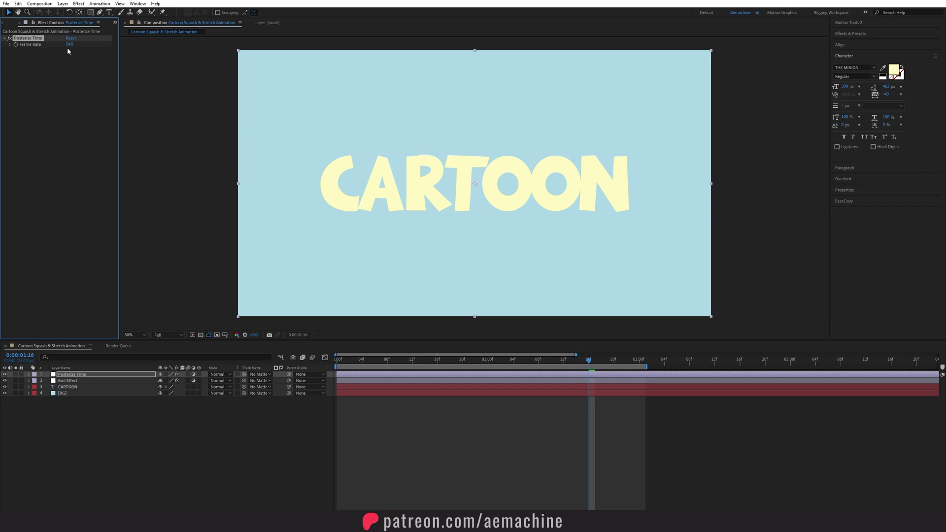
left_click(173, 413)
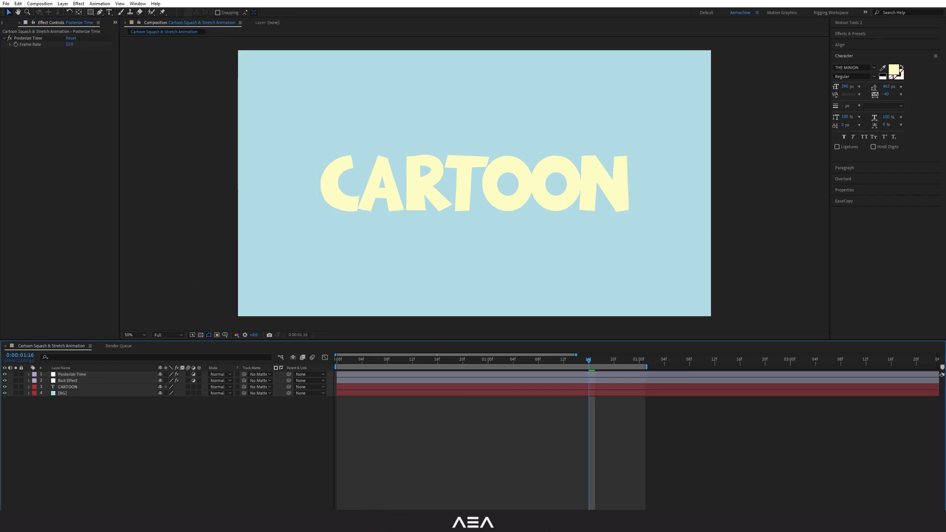
- Extend the end of the work area to 0:00:04:00 and preview the animation from the start
left_click_drag(576, 354, 902, 355)
left_click_drag(481, 365, 593, 366)
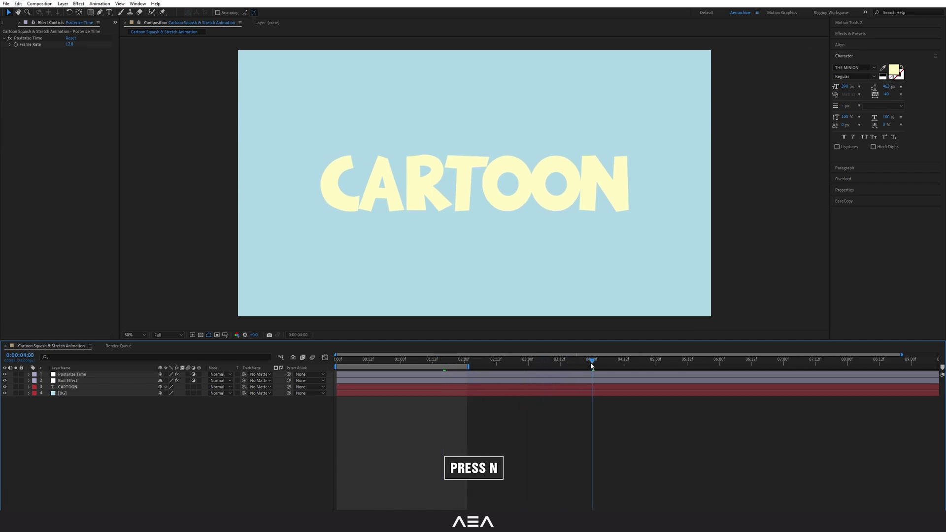
key("n")
left_click_drag(363, 368, 337, 368)
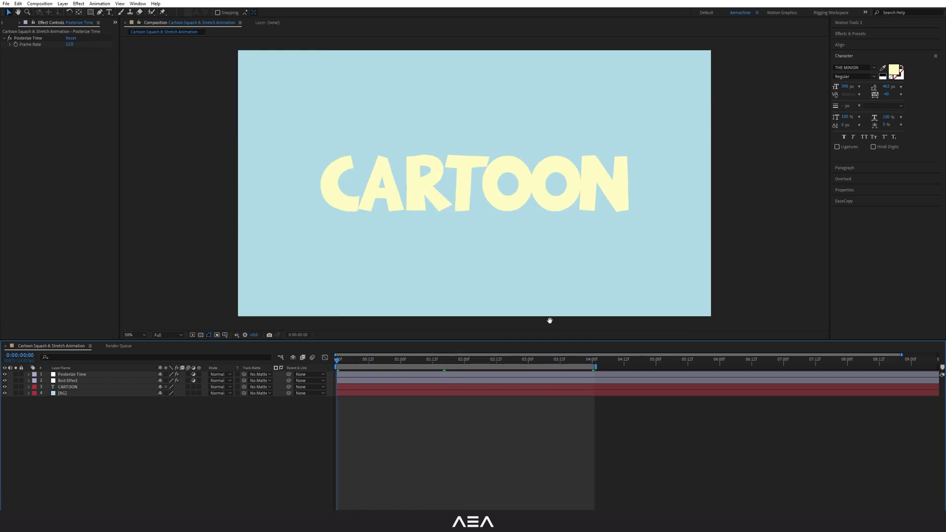
key("space")
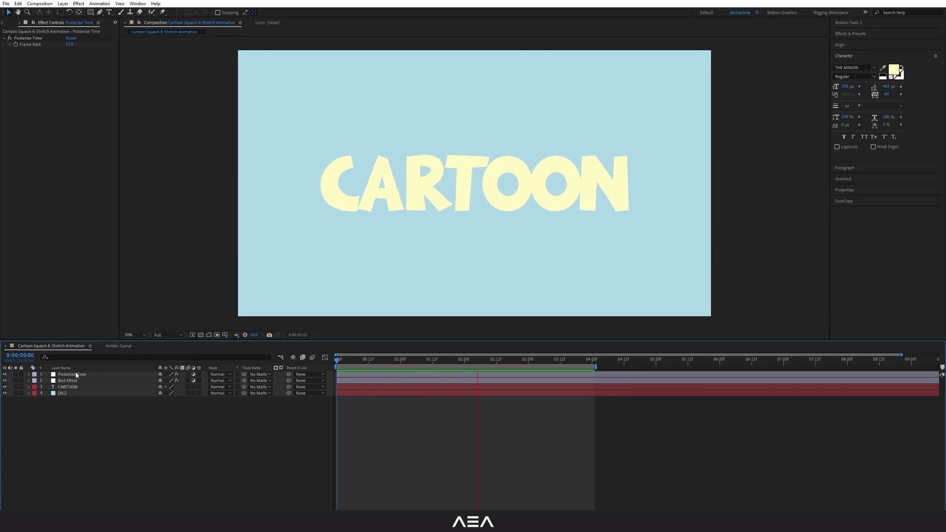
key("space")
- Reveal the animated properties of the CARTOON layer and select all its Y Position and Scale keyframes
left_click(80, 388)
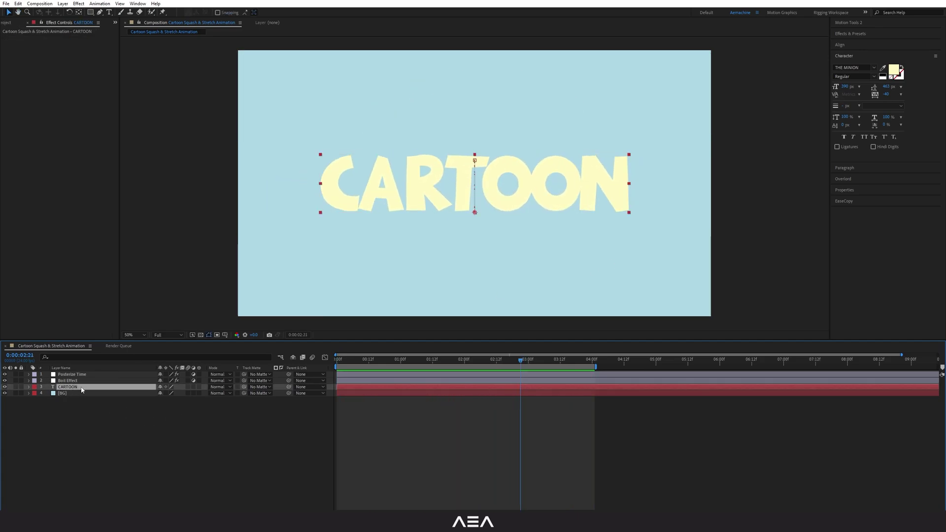
key("u")
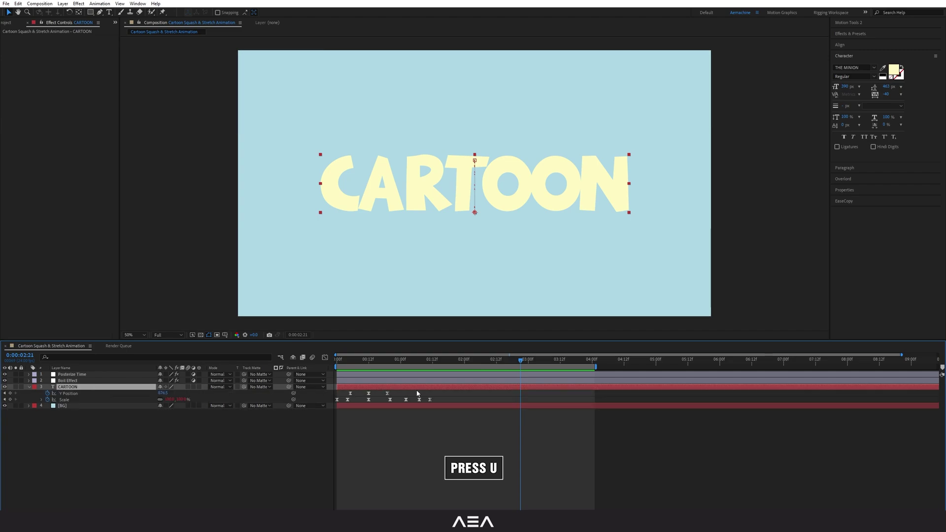
left_click_drag(440, 392, 320, 405)
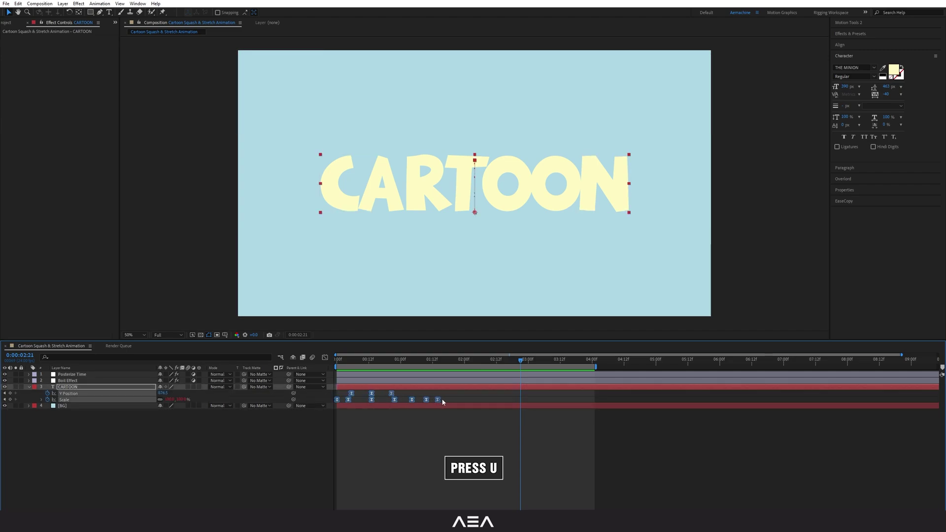
- Try stretching the selected keyframes proportionally so the last one falls just after 2 seconds, and preview the slower animation
left_click_drag(442, 401, 472, 400)
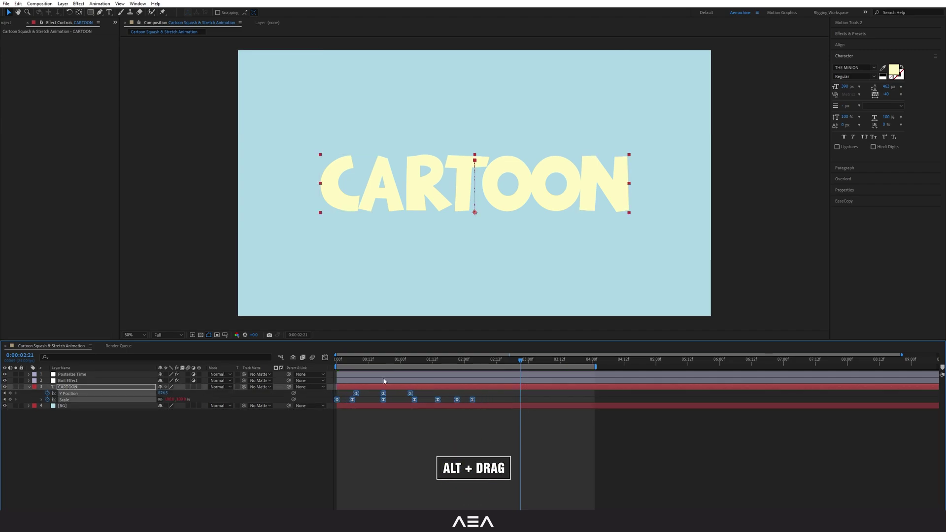
left_click_drag(355, 361, 330, 363)
key("space")
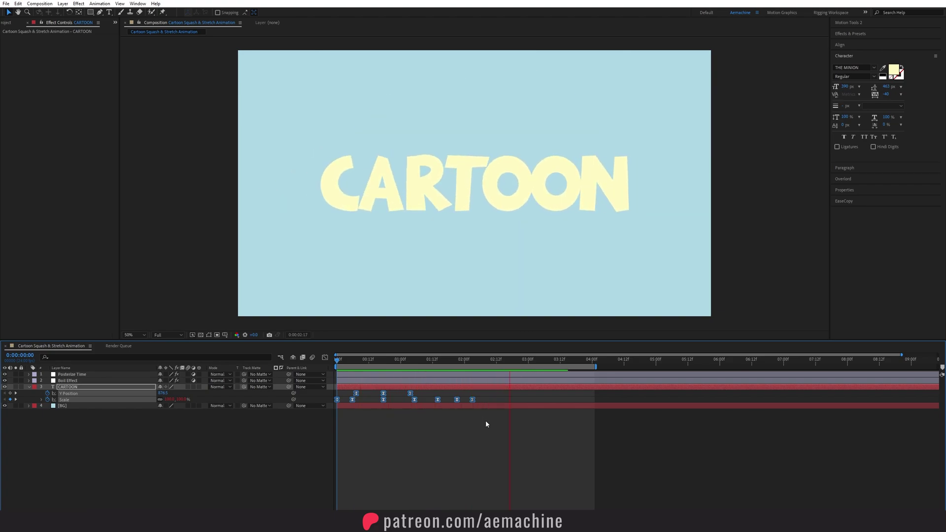
key("space")
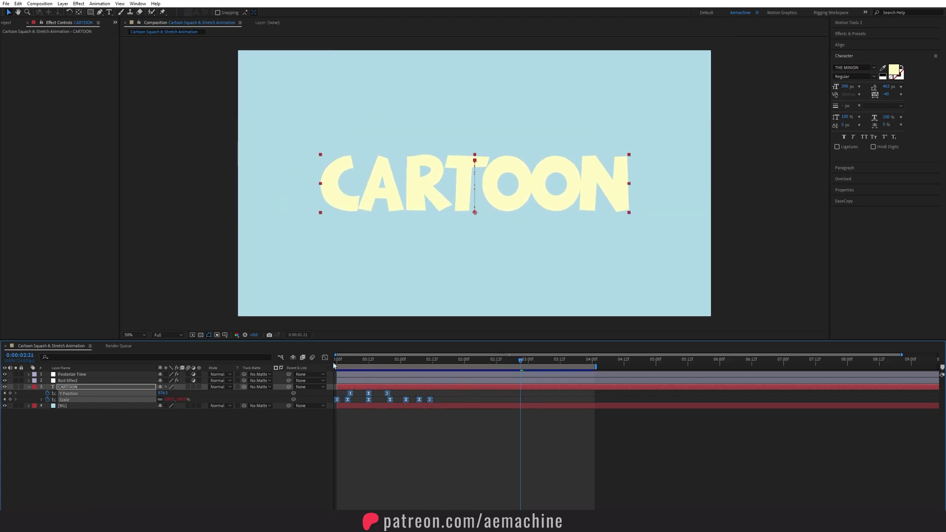
- Shift all Y Position and Scale keyframes of the CARTOON layer so the first sits at 0:00:00:06, and preview from the start
left_click_drag(339, 367, 354, 369)
left_click_drag(450, 394, 353, 402)
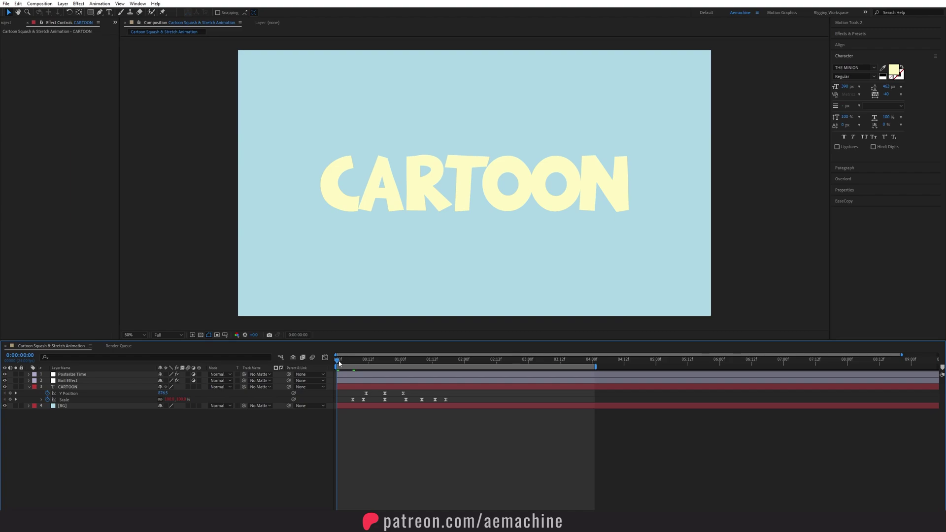
mouse_move(339, 363)
left_mouse_down()
mouse_move(353, 367)
mouse_move(336, 367)
left_mouse_up()
key("space")
key("space")
key("space")
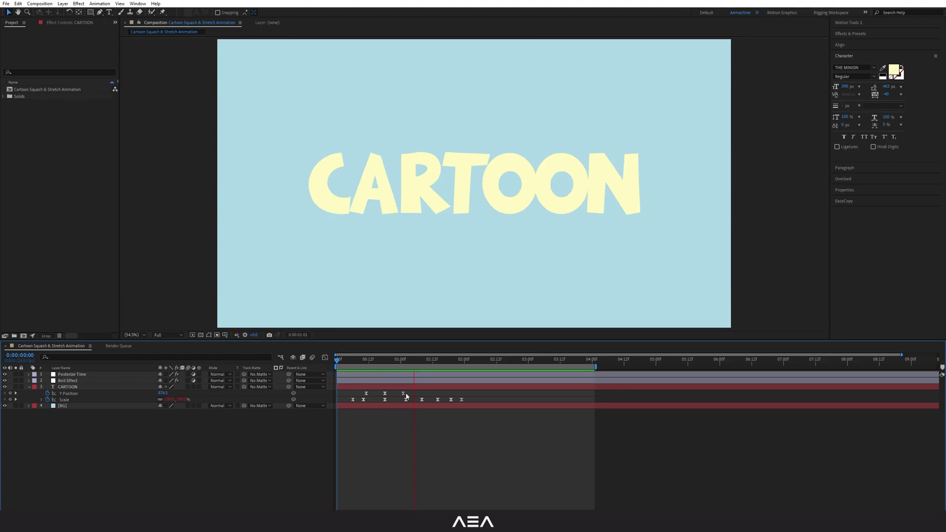
- Select the first Scale keyframe of the CARTOON layer and move the playhead two frames ahead of it, to 0:00:00:04
left_click_drag(360, 366, 355, 366)
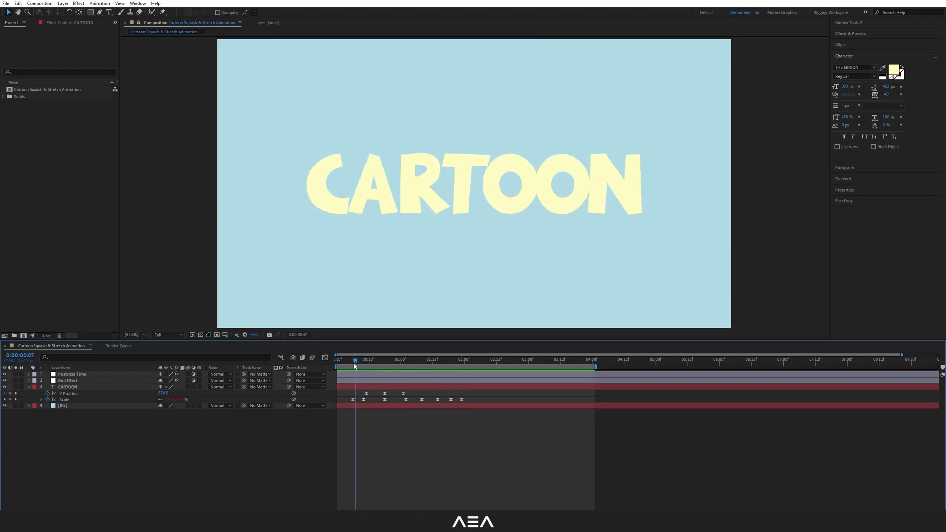
left_click(353, 399)
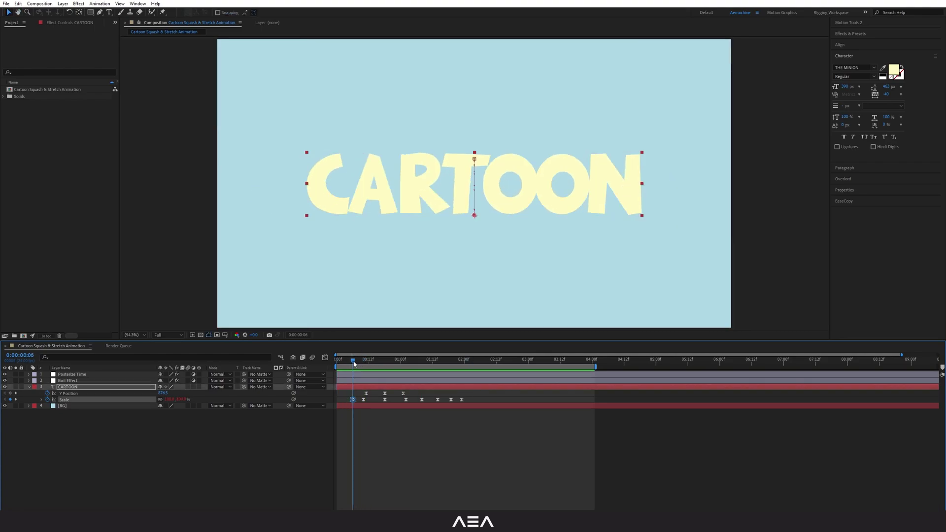
left_click_drag(360, 365, 343, 401)
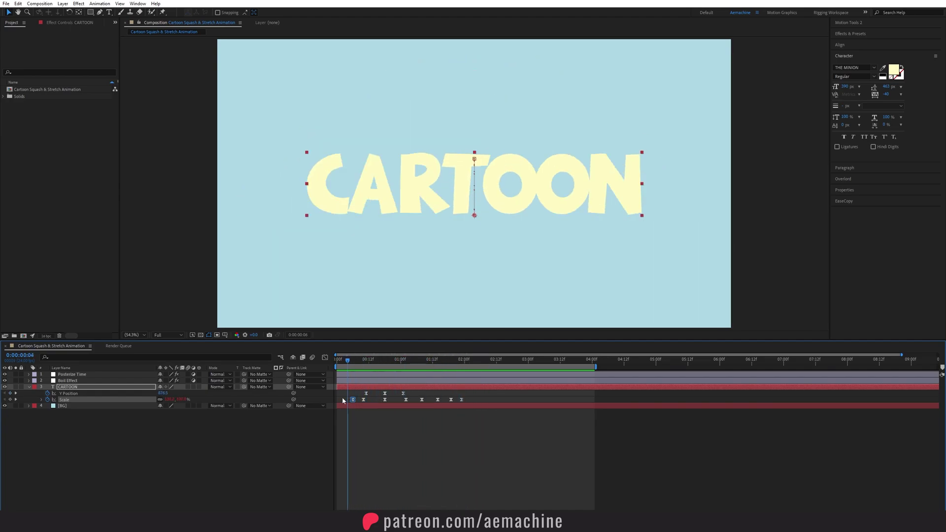